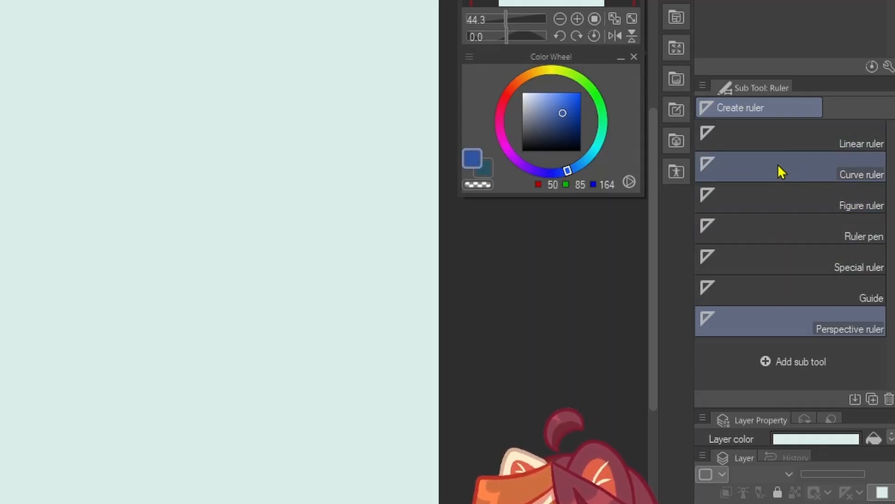
Add the default Symmetrical ruler sub tool to the Create ruler group.
{"action": "right_click", "coordinate": [782, 172]}
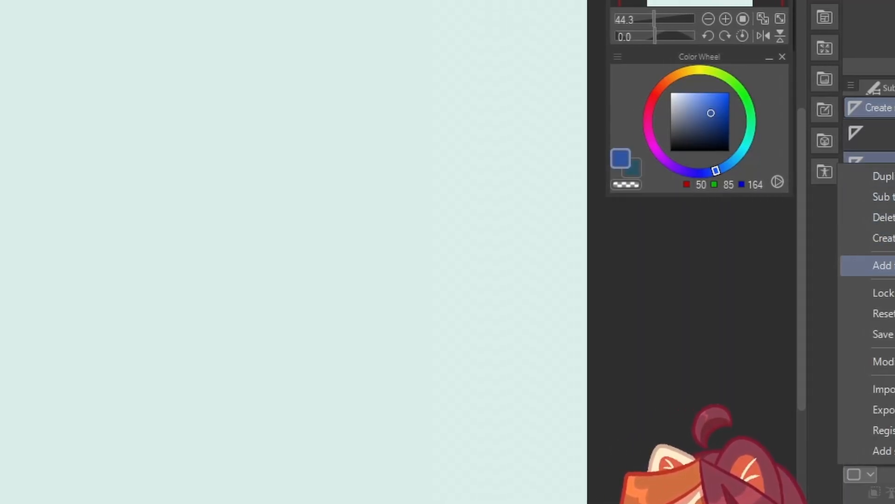
{"action": "left_click", "coordinate": [881, 265]}
{"action": "left_click_drag", "start_coordinate": [536, 206], "coordinate": [546, 318]}
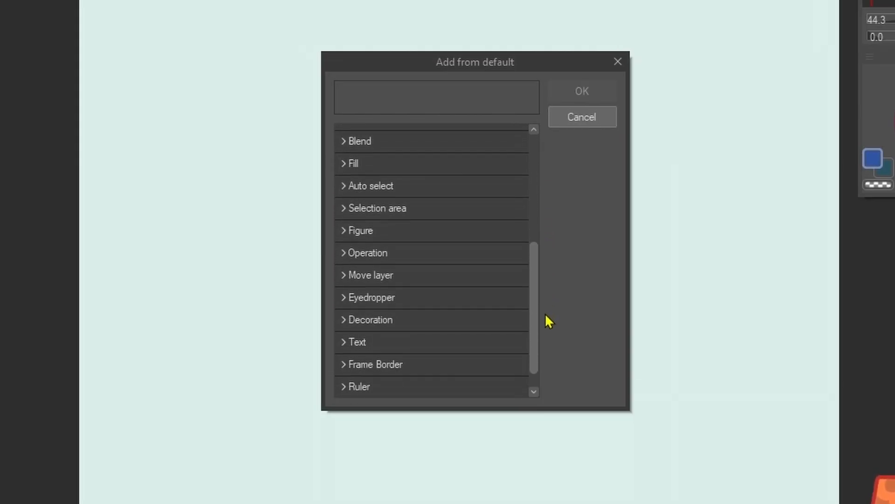
{"action": "scroll", "coordinate": [485, 355], "scroll_direction": "down", "scroll_amount": 1}
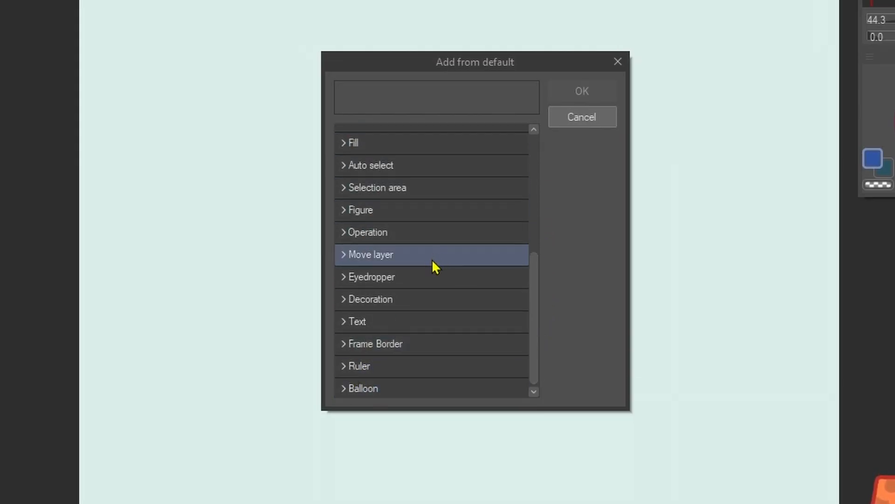
{"action": "left_click", "coordinate": [349, 367]}
{"action": "scroll", "coordinate": [517, 281], "scroll_direction": "down", "scroll_amount": 9}
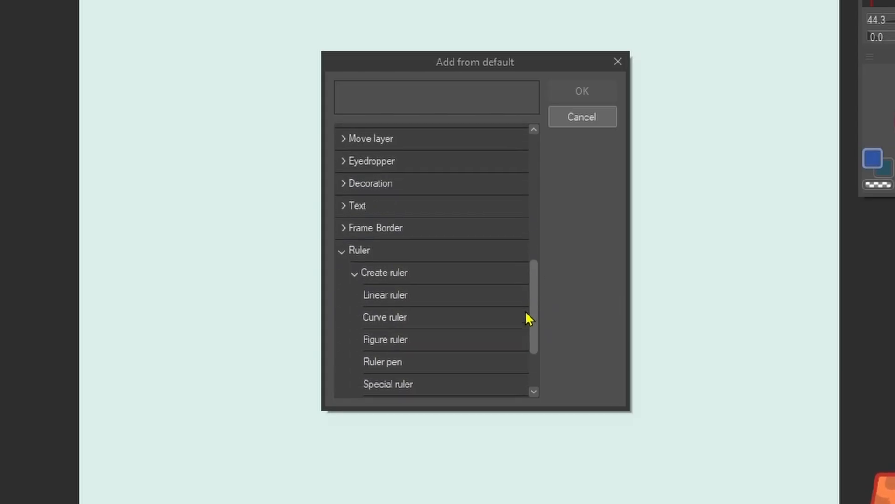
{"action": "left_click", "coordinate": [416, 362]}
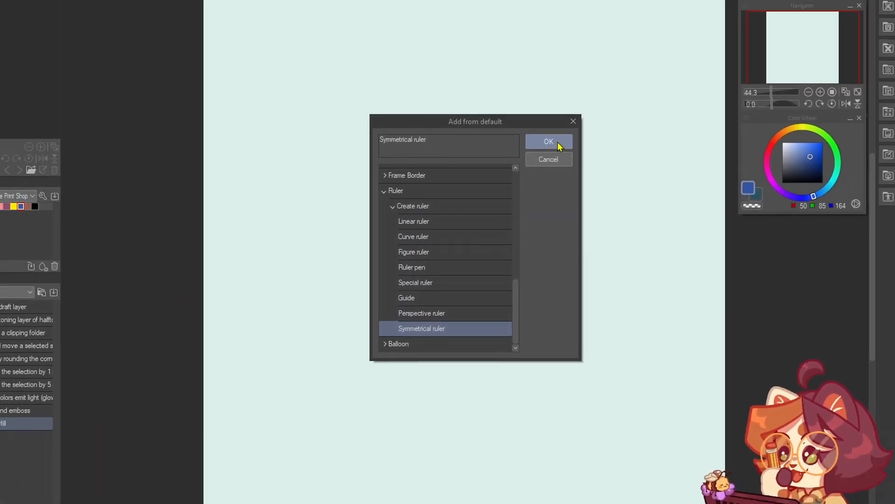
{"action": "left_click", "coordinate": [549, 141]}
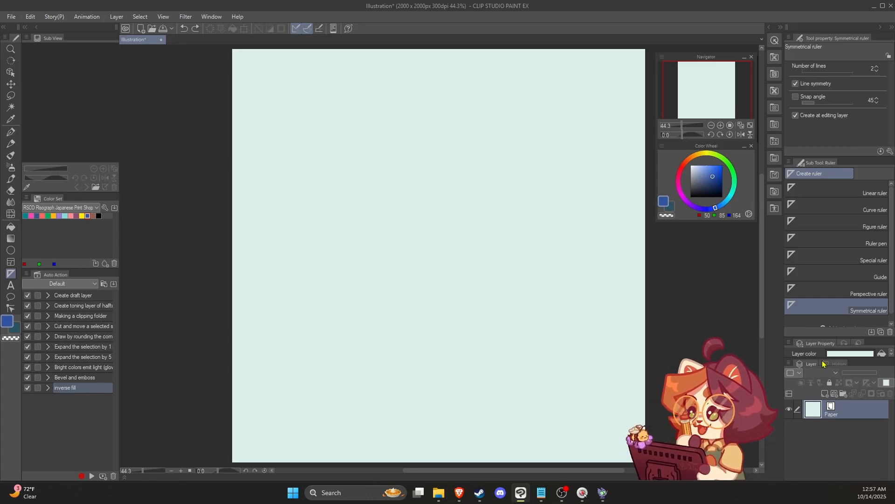
Draw a vertical symmetry ruler on a new layer and sketch a mirrored heart across it with the Real G-Pen.
{"action": "left_click", "coordinate": [825, 394]}
{"action": "left_click_drag", "start_coordinate": [440, 110], "coordinate": [436, 243]}
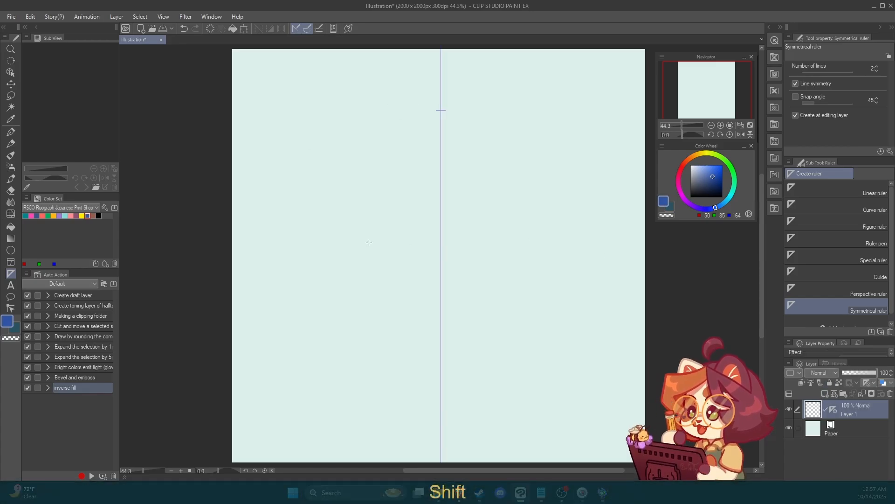
{"action": "left_click", "coordinate": [13, 132]}
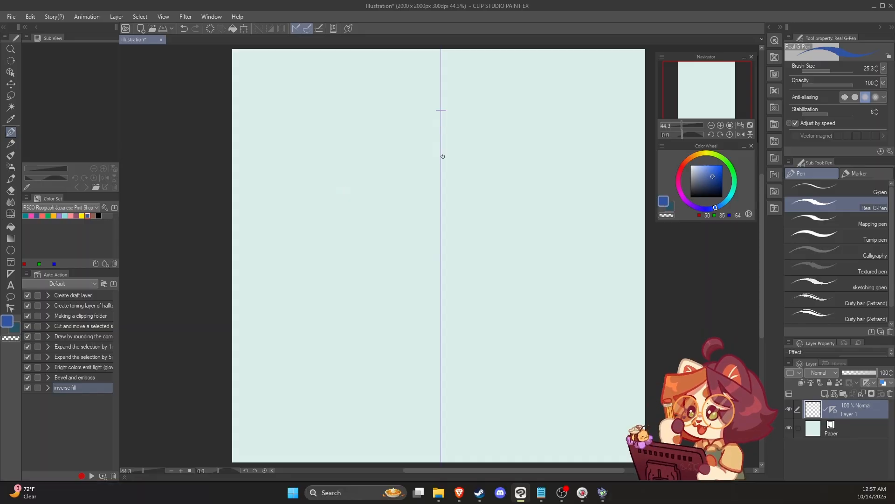
{"action": "left_click_drag", "start_coordinate": [439, 155], "coordinate": [449, 293]}
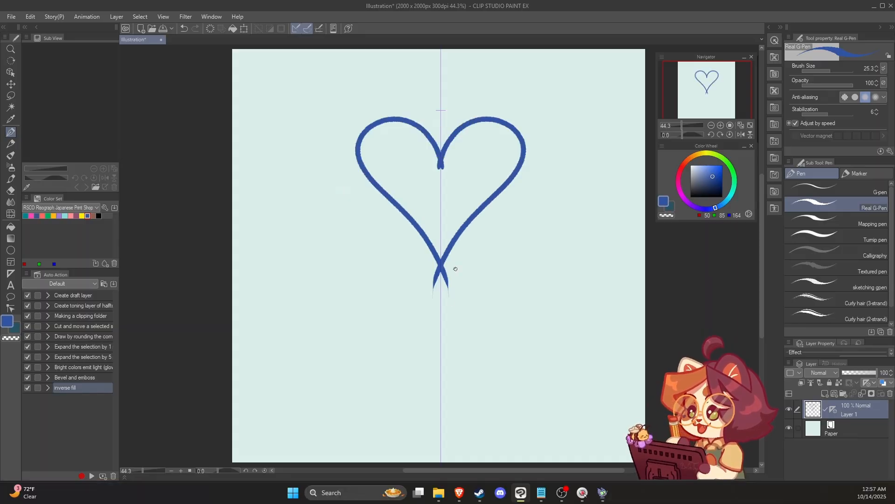
{"action": "key", "text": "ctrl+z"}
Try to erase the crossed tails below the heart's tip with the Hard eraser, undoing the uneven strokes.
{"action": "key", "text": "e"}
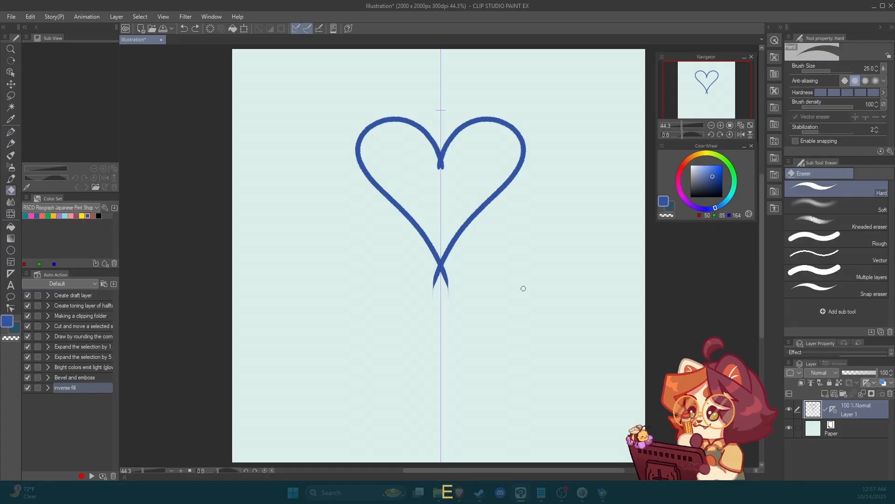
{"action": "mouse_move", "coordinate": [442, 275]}
{"action": "left_mouse_down"}
{"action": "mouse_move", "coordinate": [467, 297]}
{"action": "mouse_move", "coordinate": [437, 296]}
{"action": "mouse_move", "coordinate": [434, 286]}
{"action": "mouse_move", "coordinate": [436, 297]}
{"action": "mouse_move", "coordinate": [420, 277]}
{"action": "mouse_move", "coordinate": [447, 276]}
{"action": "left_mouse_up"}
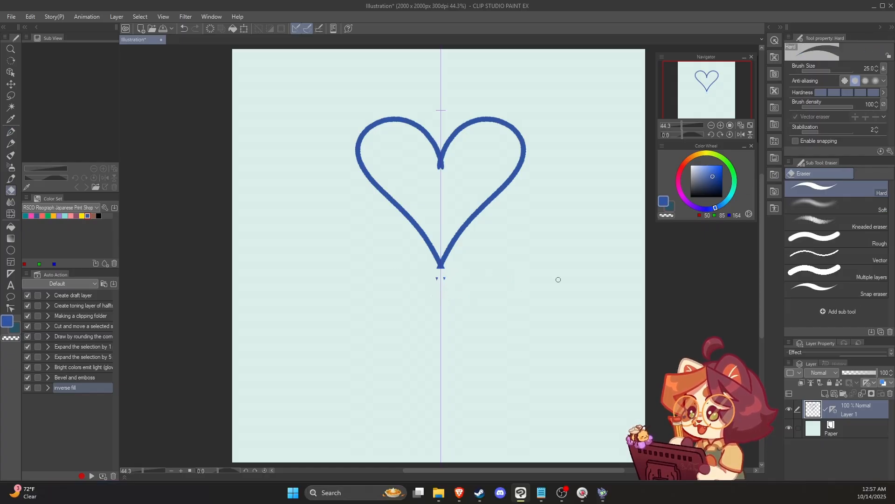
{"action": "key", "text": "ctrl+z"}
{"action": "key", "text": "ctrl+z"}
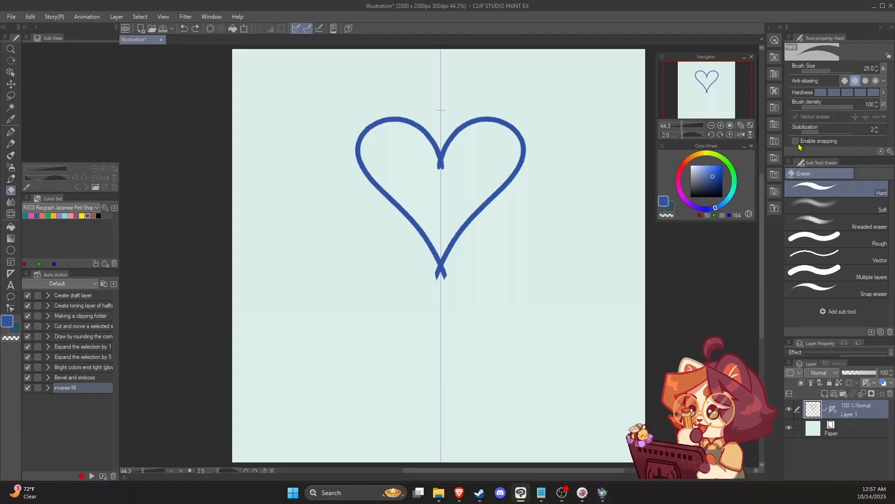
Enable snapping in the Hard eraser's correction settings and erase the heart's crossed ends symmetrically.
{"action": "left_click", "coordinate": [890, 153]}
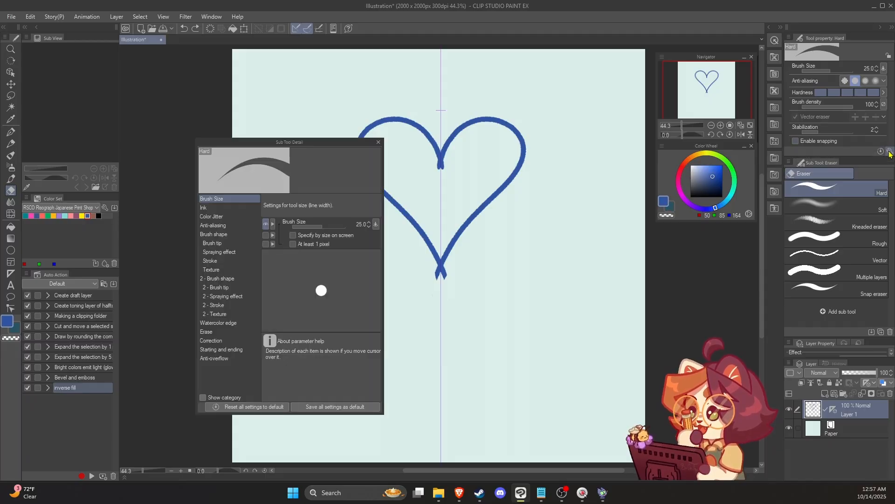
{"action": "left_click_drag", "start_coordinate": [310, 142], "coordinate": [340, 136]}
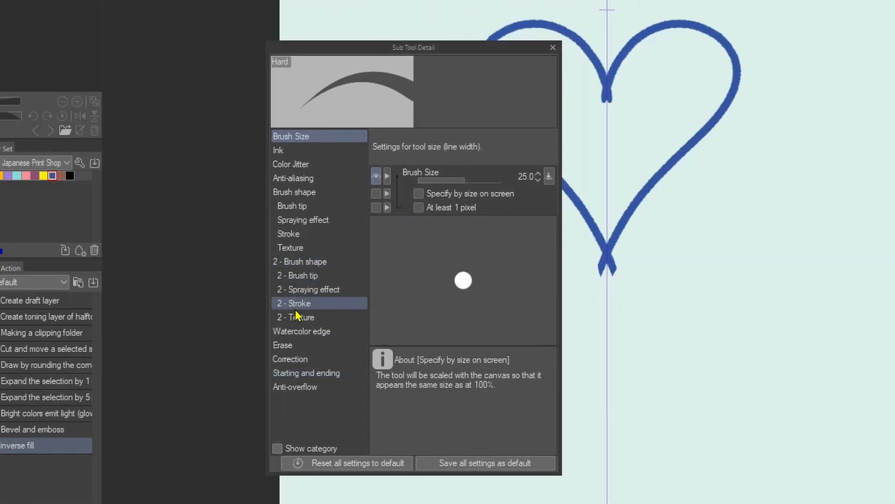
{"action": "left_click", "coordinate": [306, 363]}
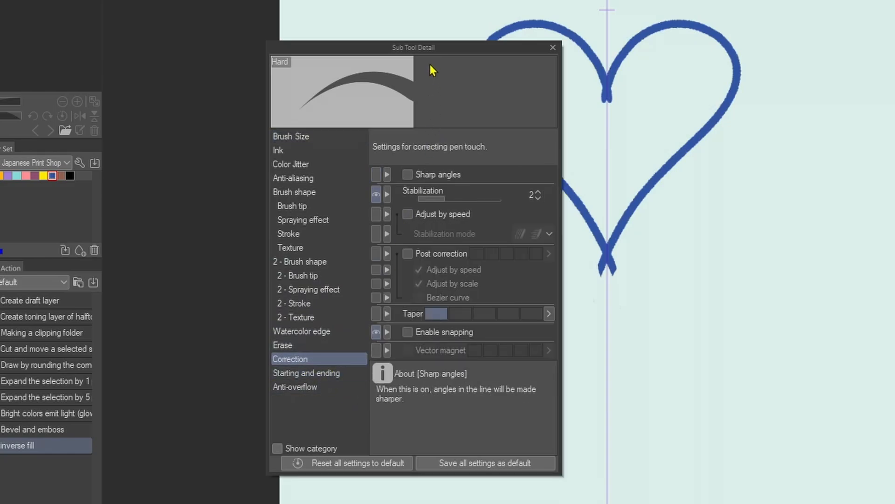
{"action": "left_click_drag", "start_coordinate": [434, 48], "coordinate": [358, 45]}
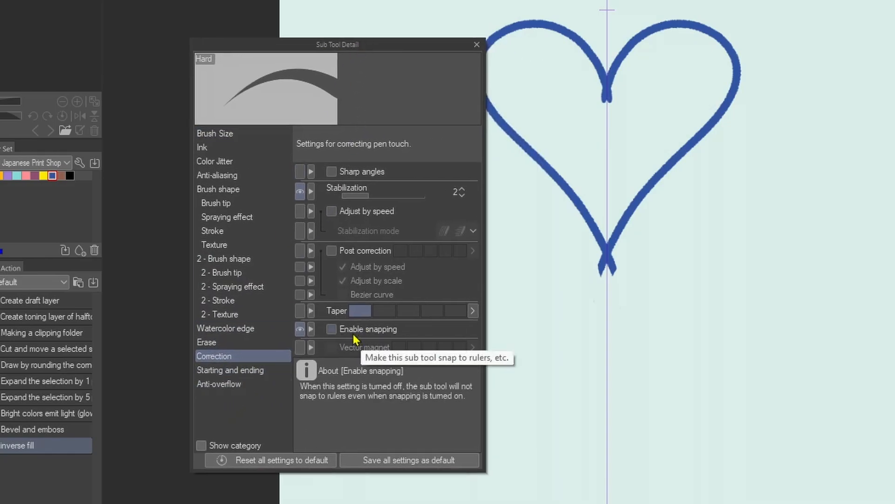
{"action": "left_click", "coordinate": [332, 329]}
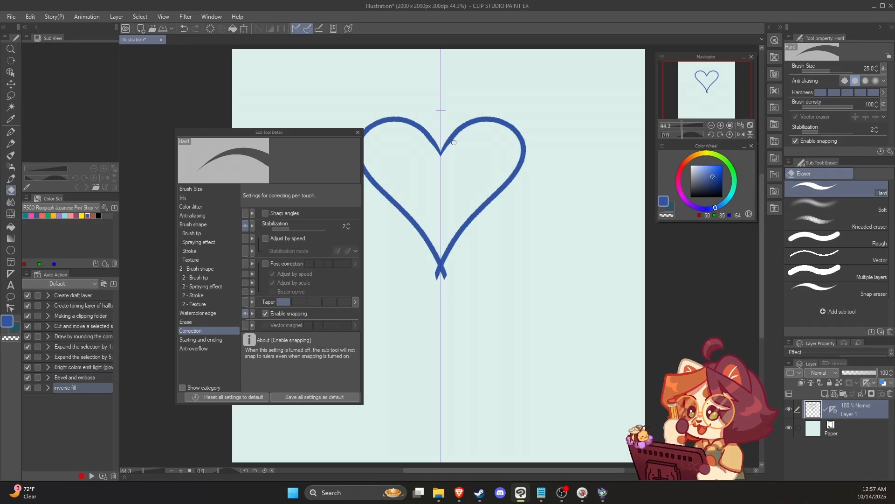
{"action": "left_click_drag", "start_coordinate": [440, 278], "coordinate": [442, 269]}
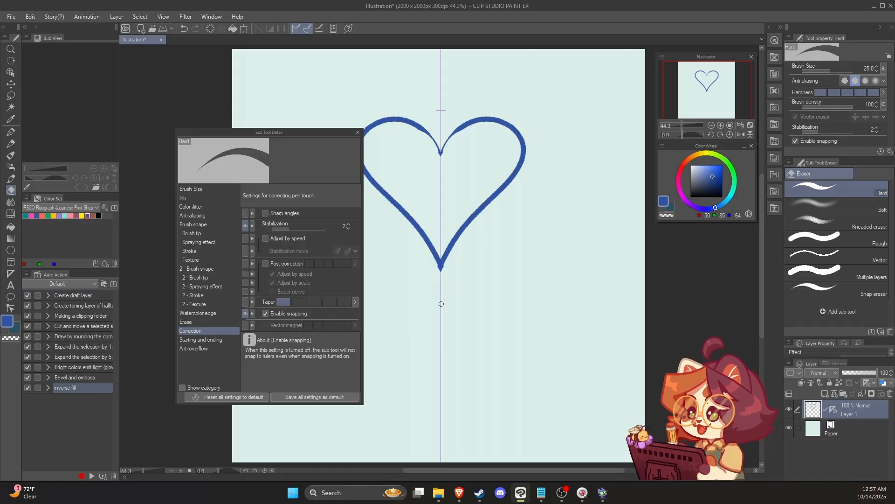
Draw several curved test strokes around and below the heart with the animation pencil, leaving its snapping off.
{"action": "key", "text": "p"}
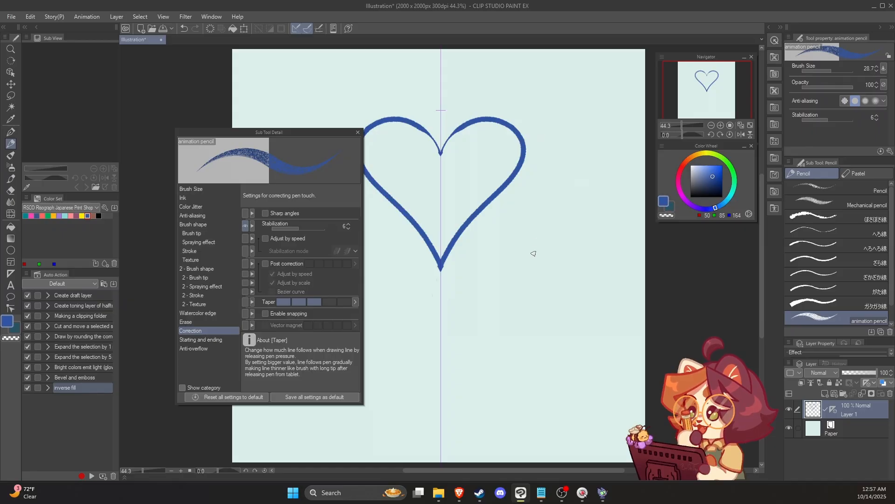
{"action": "mouse_move", "coordinate": [587, 190]}
{"action": "left_mouse_down"}
{"action": "mouse_move", "coordinate": [539, 310]}
{"action": "mouse_move", "coordinate": [449, 317]}
{"action": "left_mouse_up"}
{"action": "mouse_move", "coordinate": [386, 342]}
{"action": "left_mouse_down"}
{"action": "mouse_move", "coordinate": [405, 360]}
{"action": "mouse_move", "coordinate": [489, 382]}
{"action": "left_mouse_up"}
{"action": "left_click_drag", "start_coordinate": [512, 240], "coordinate": [498, 358]}
{"action": "left_click_drag", "start_coordinate": [439, 338], "coordinate": [498, 369]}
Enable snapping for the animation pencil and draw mirrored test strokes above and below the heart.
{"action": "left_click", "coordinate": [265, 313]}
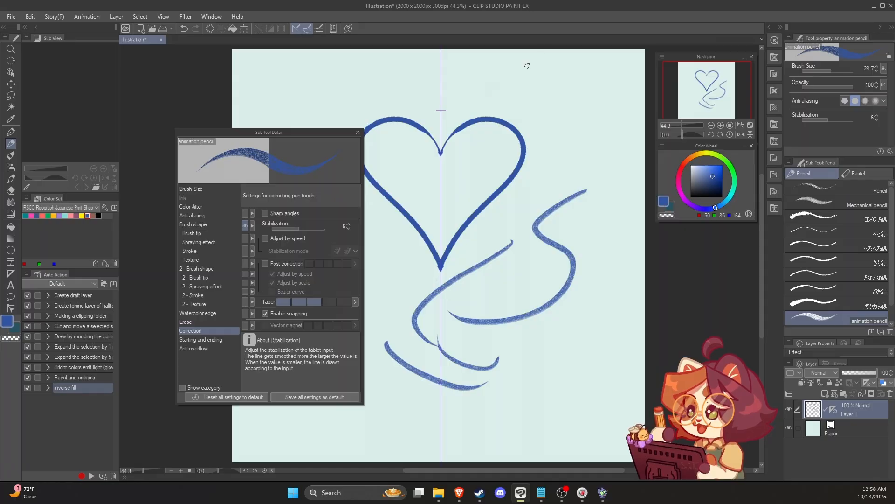
{"action": "mouse_move", "coordinate": [443, 93]}
{"action": "left_mouse_down"}
{"action": "mouse_move", "coordinate": [414, 93]}
{"action": "mouse_move", "coordinate": [443, 116]}
{"action": "left_mouse_up"}
{"action": "mouse_move", "coordinate": [487, 84]}
{"action": "left_mouse_down"}
{"action": "mouse_move", "coordinate": [512, 94]}
{"action": "mouse_move", "coordinate": [506, 104]}
{"action": "left_mouse_up"}
{"action": "left_click_drag", "start_coordinate": [577, 82], "coordinate": [553, 110]}
{"action": "left_click_drag", "start_coordinate": [615, 93], "coordinate": [589, 140]}
{"action": "mouse_move", "coordinate": [611, 224]}
{"action": "left_mouse_down"}
{"action": "mouse_move", "coordinate": [497, 238]}
{"action": "mouse_move", "coordinate": [422, 390]}
{"action": "mouse_move", "coordinate": [414, 330]}
{"action": "left_mouse_up"}
{"action": "left_click_drag", "start_coordinate": [504, 249], "coordinate": [512, 358]}
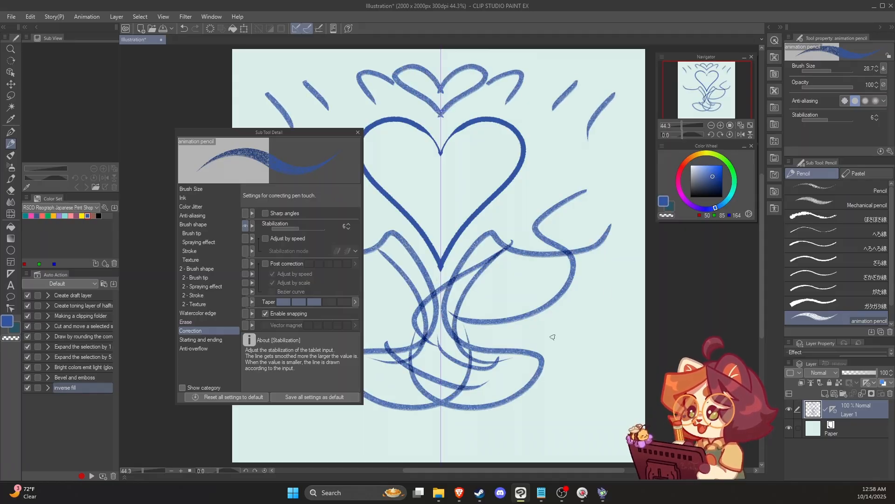
Undo all test drawings, the symmetry ruler and its layer so that only the Paper layer remains.
{"action": "key", "text": "ctrl+z"}
{"action": "key", "text": "ctrl+z"}
{"action": "key", "text": "ctrl+z"}
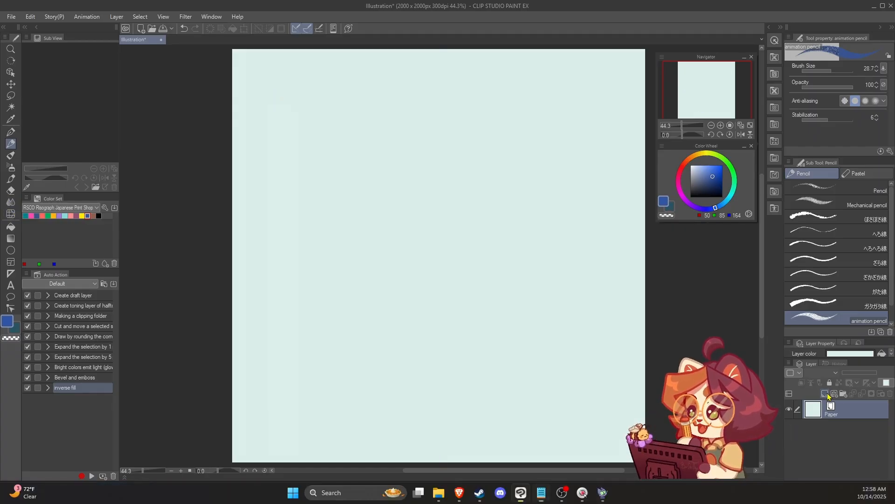
Create a new layer and draw a vertical symmetry ruler on it, centred at about X 991, Y 43.
{"action": "left_click", "coordinate": [825, 393]}
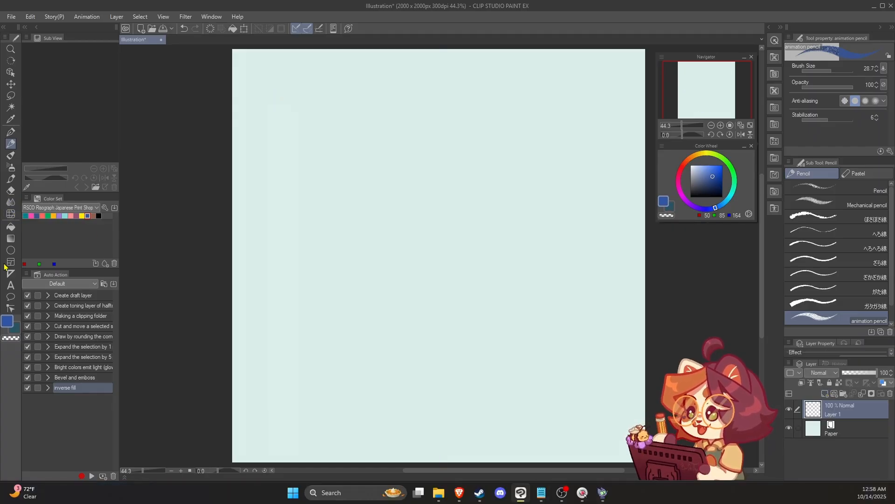
{"action": "left_click", "coordinate": [11, 275]}
{"action": "left_click_drag", "start_coordinate": [437, 58], "coordinate": [447, 336]}
Activate the Object sub tool of the Operation tool for editing the symmetry ruler.
{"action": "left_click", "coordinate": [11, 72]}
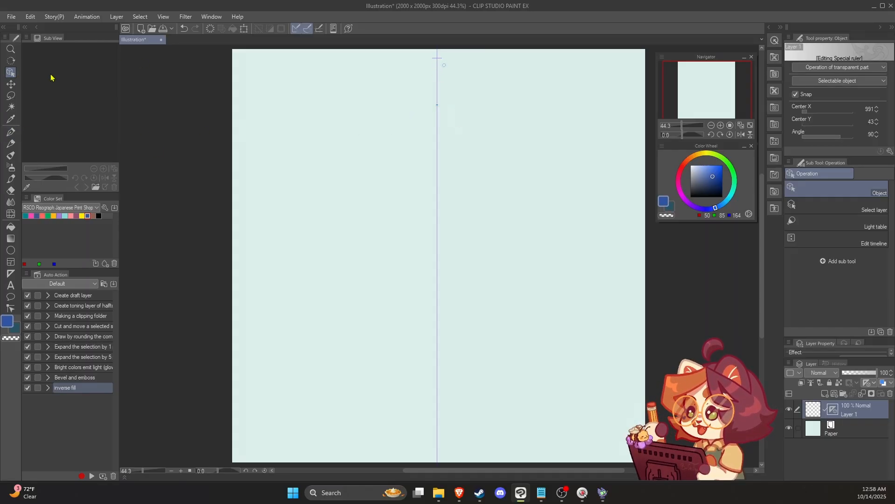
{"action": "left_click", "coordinate": [9, 95]}
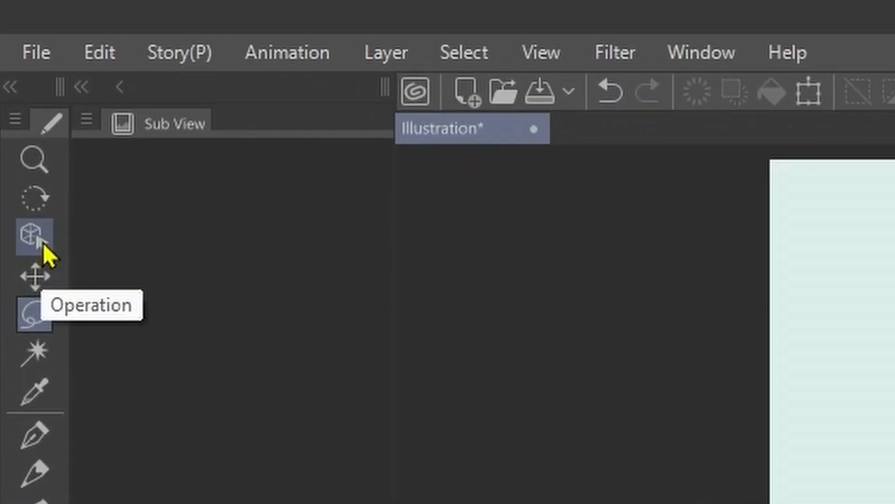
{"action": "left_click", "coordinate": [43, 244]}
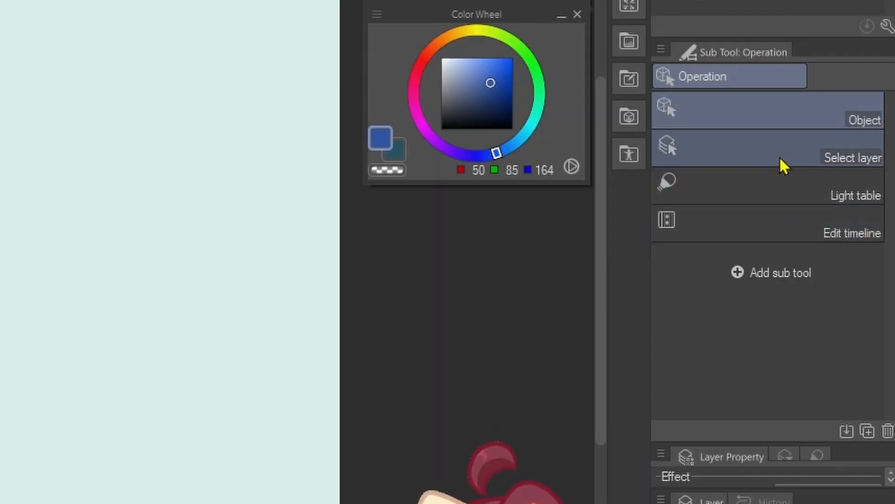
{"action": "left_click", "coordinate": [778, 186]}
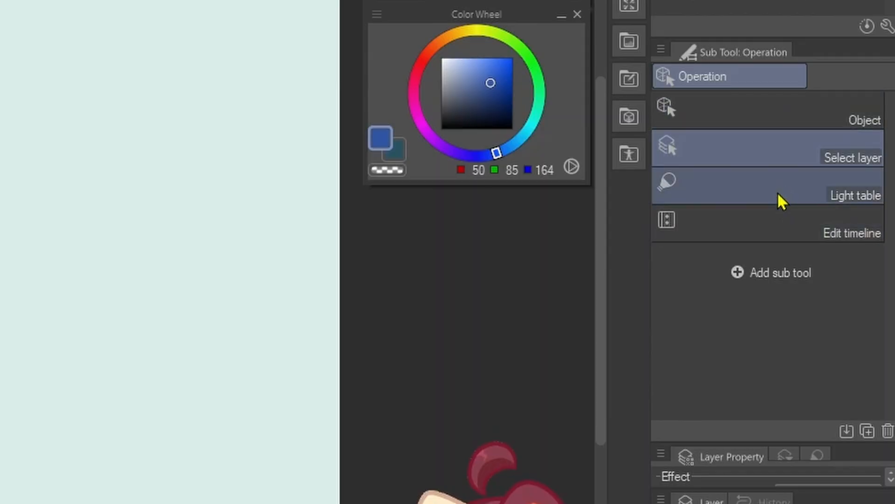
{"action": "left_click", "coordinate": [783, 228]}
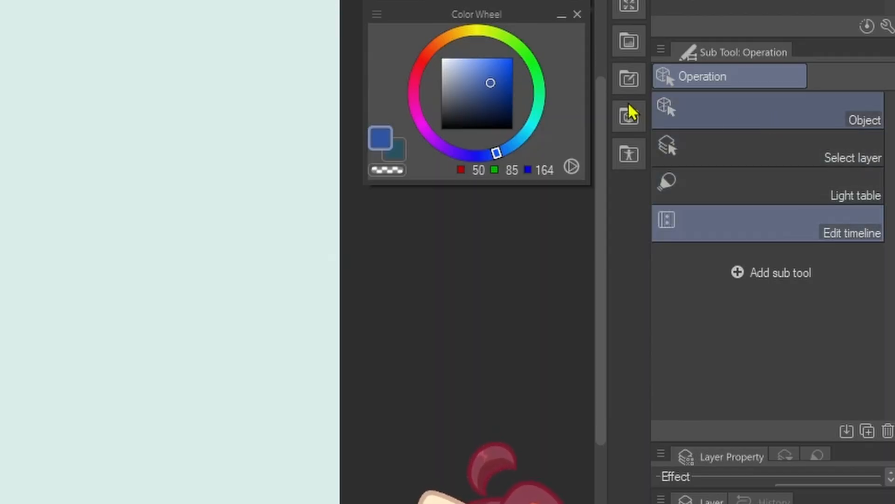
{"action": "left_click", "coordinate": [770, 112]}
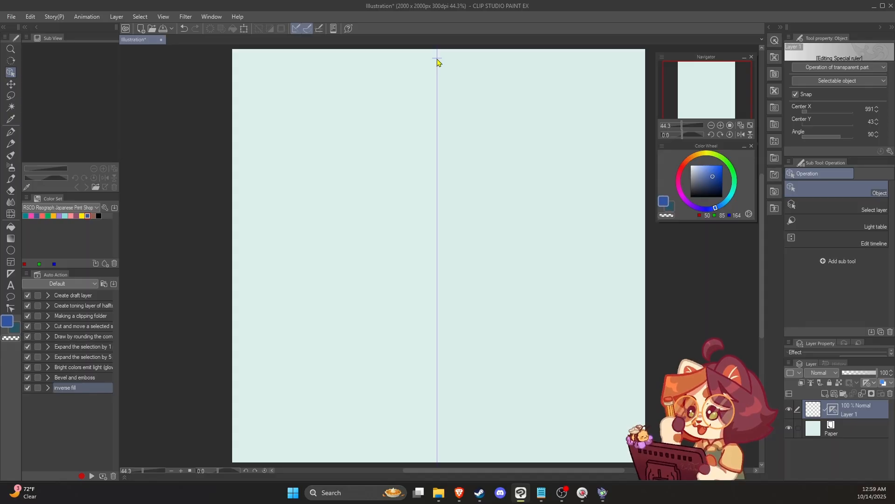
Move the symmetry ruler's centre to about X 932, Y 894, and set its angle to 90 after a trial rotation.
{"action": "left_click_drag", "start_coordinate": [438, 59], "coordinate": [427, 235]}
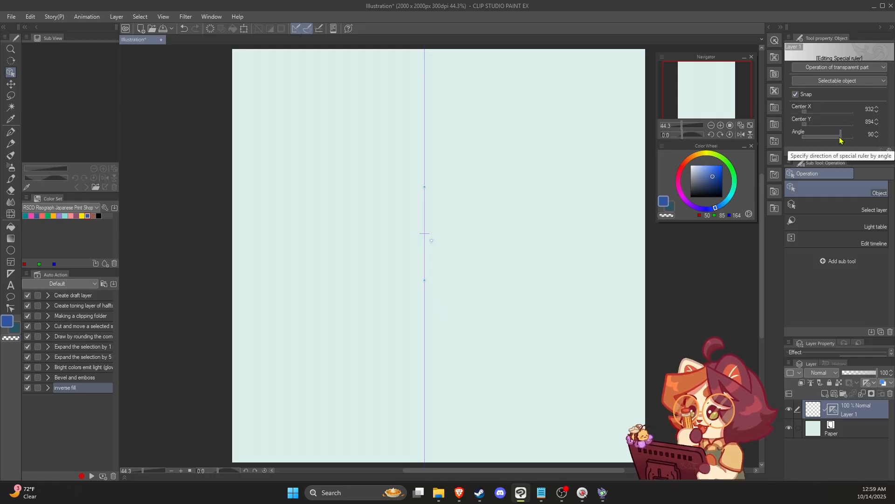
{"action": "mouse_move", "coordinate": [841, 139]}
{"action": "left_mouse_down"}
{"action": "mouse_move", "coordinate": [821, 143]}
{"action": "mouse_move", "coordinate": [835, 143]}
{"action": "left_mouse_up"}
{"action": "left_click", "coordinate": [871, 135]}
{"action": "type", "text": "90"}
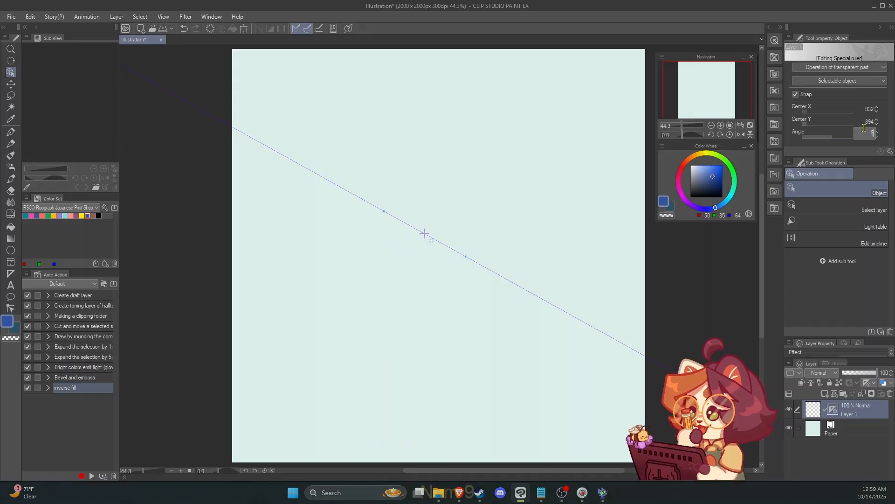
{"action": "key", "text": "Return"}
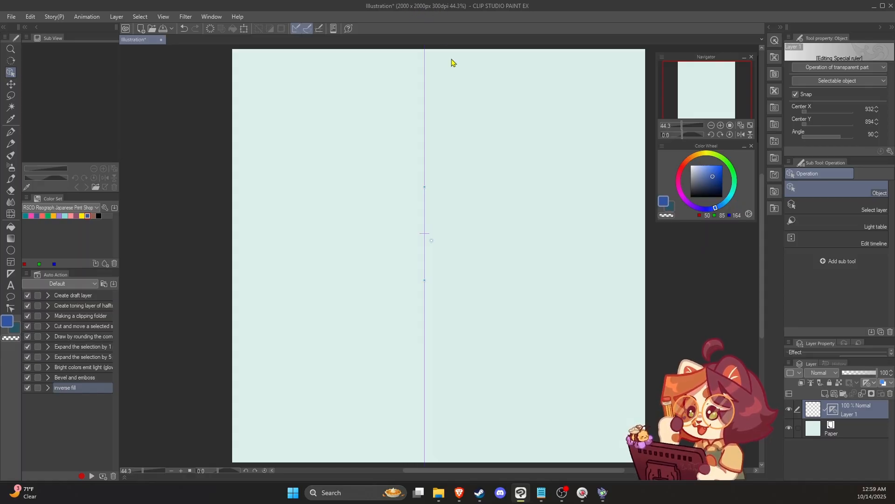
Centre the symmetry ruler on the canvas by setting Center X to 1000 and Center Y to 1000.
{"action": "left_click", "coordinate": [867, 108]}
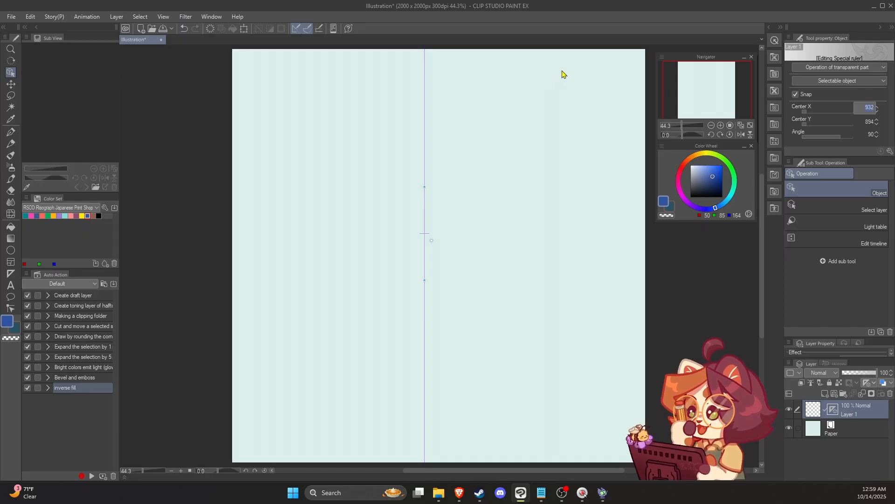
{"action": "type", "text": "1000"}
{"action": "left_click", "coordinate": [872, 122]}
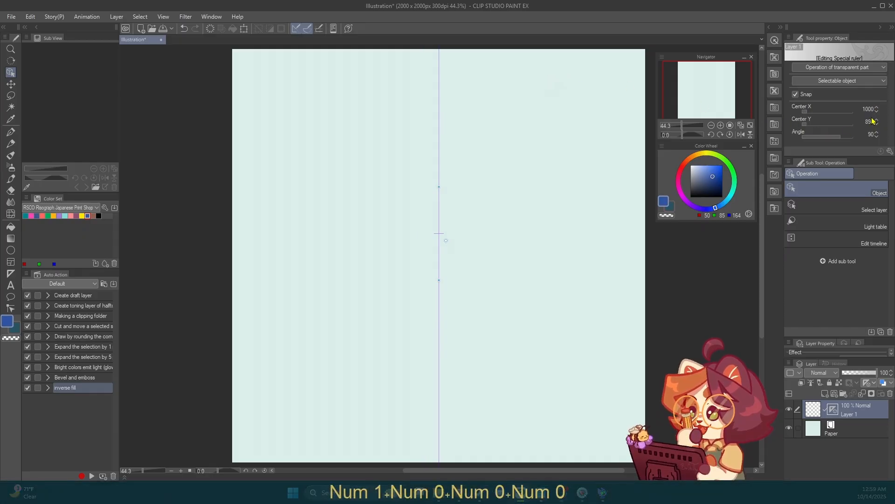
{"action": "type", "text": "1000"}
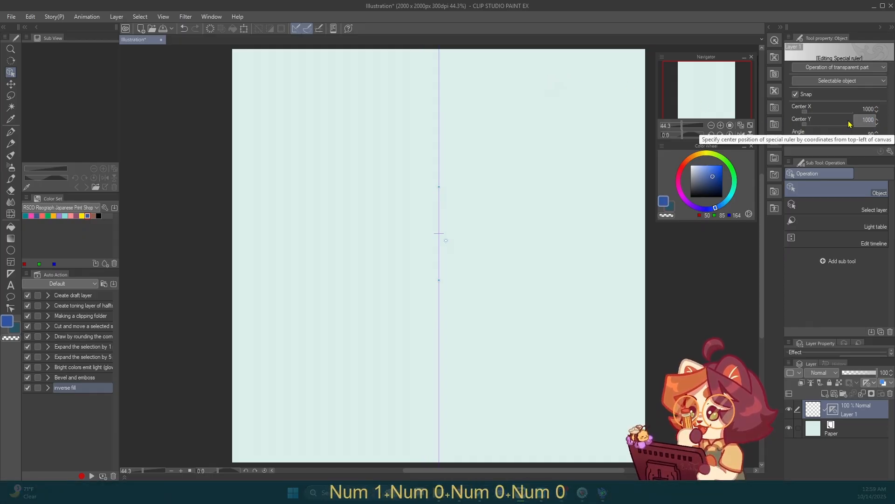
Confirm the ruler's centre values and draw a mirrored test stroke across the symmetry line with the Real G-Pen.
{"action": "key", "text": "Return"}
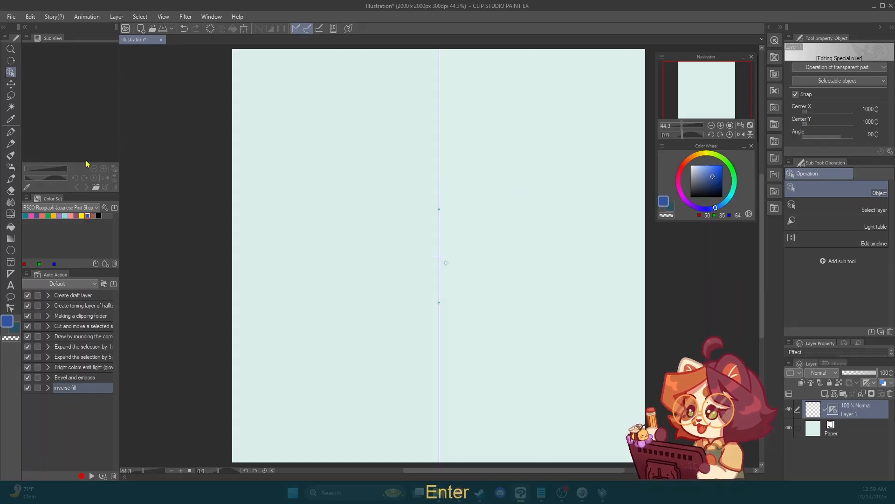
{"action": "key", "text": "p"}
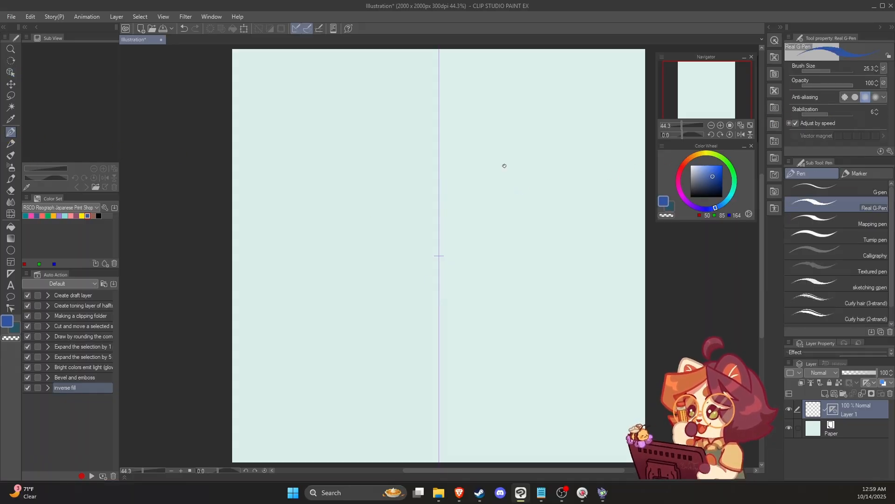
{"action": "left_click_drag", "start_coordinate": [438, 162], "coordinate": [370, 191]}
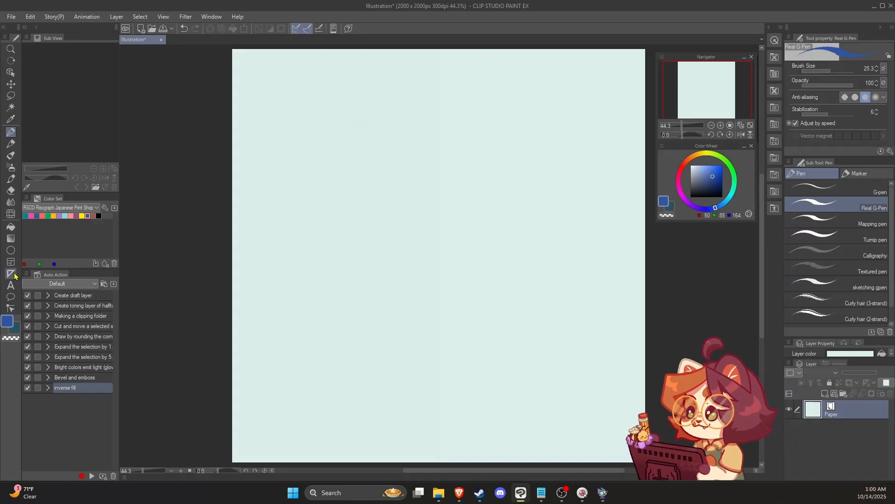
Open the symmetrical ruler's detailed settings and switch the Line symmetry option's visibility in the tool properties off and on again.
{"action": "key", "text": "u"}
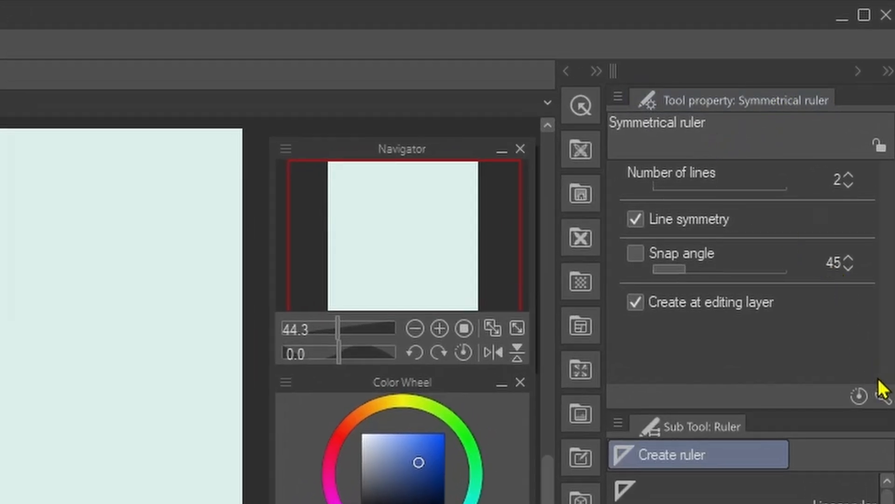
{"action": "left_click", "coordinate": [883, 395]}
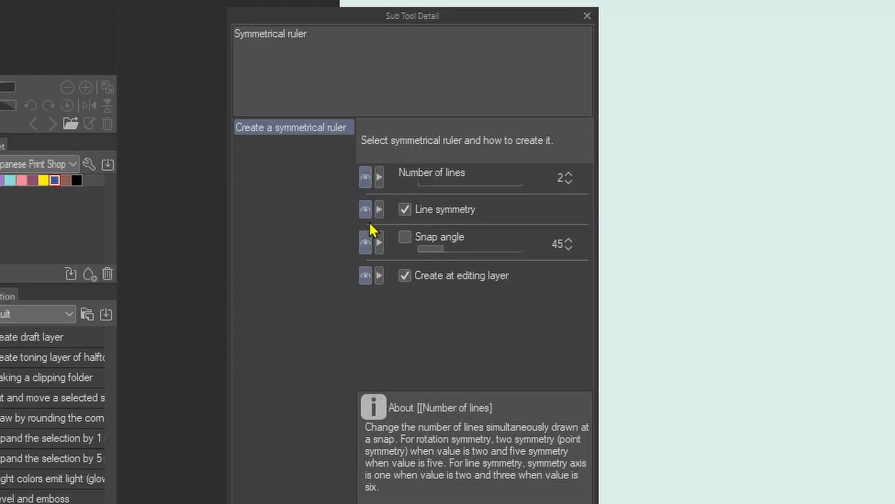
{"action": "left_click", "coordinate": [367, 214]}
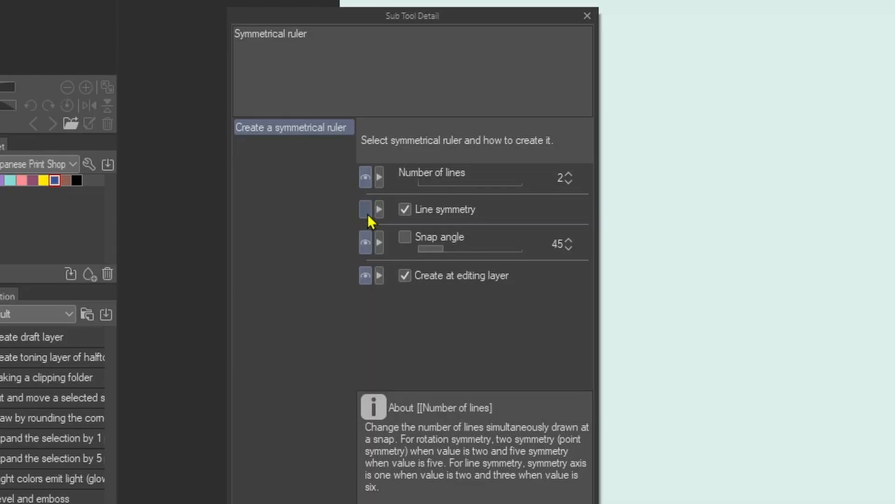
{"action": "left_click", "coordinate": [367, 214]}
{"action": "left_click", "coordinate": [587, 16]}
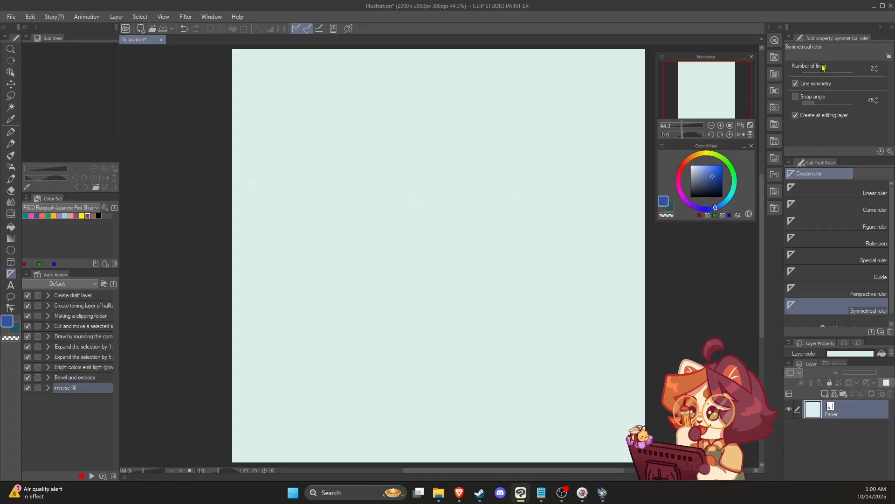
Set the number of lines to 5 and draw a symmetry ruler on a new layer, centred at about X 973, Y 914.
{"action": "left_click", "coordinate": [874, 69]}
{"action": "type", "text": "5"}
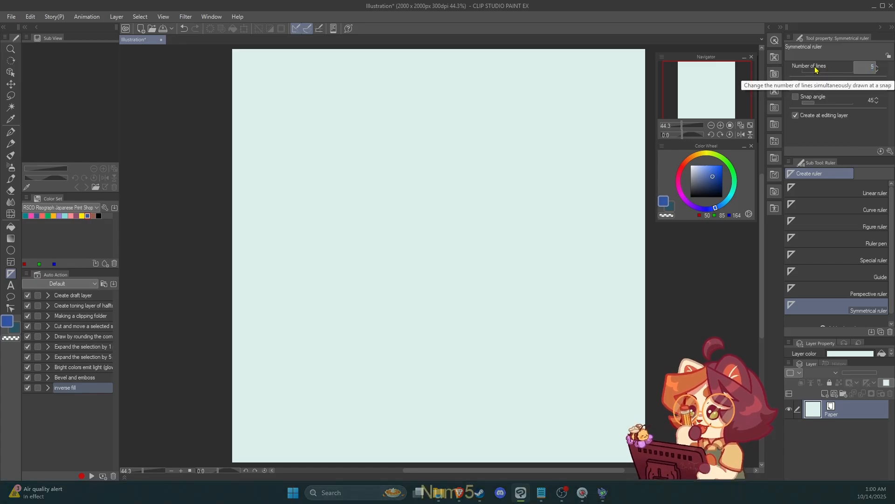
{"action": "key", "text": "Return"}
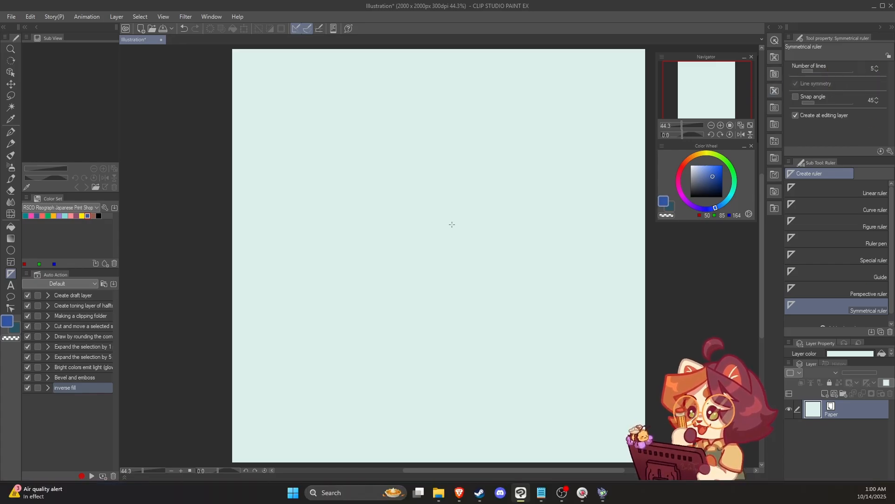
{"action": "left_click", "coordinate": [825, 393]}
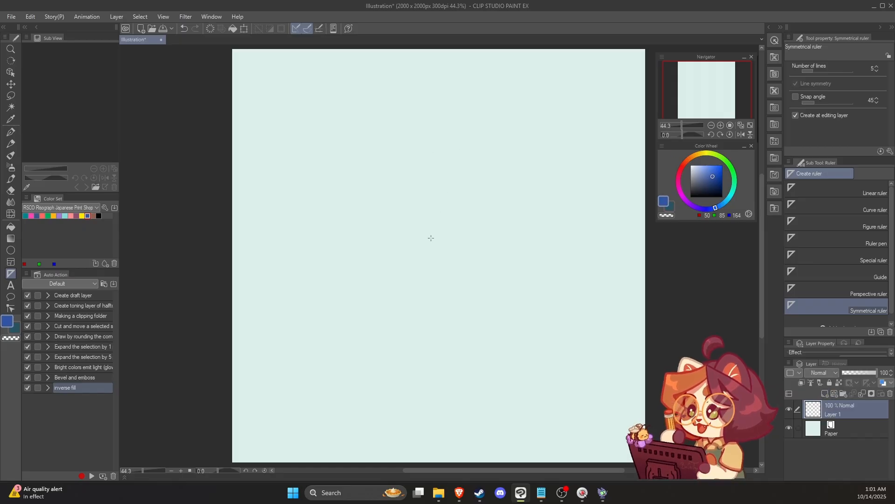
{"action": "left_click_drag", "start_coordinate": [431, 238], "coordinate": [434, 359]}
Draw a flower of five heart-shaped petals with a filled centre using the Real G-Pen, and select its ruler with the Object tool.
{"action": "left_click", "coordinate": [11, 132]}
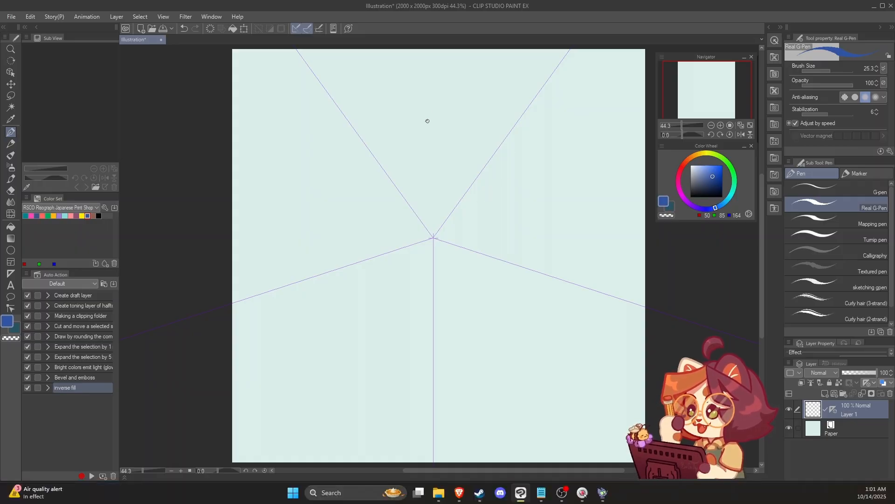
{"action": "mouse_move", "coordinate": [433, 230]}
{"action": "left_mouse_down"}
{"action": "mouse_move", "coordinate": [392, 160]}
{"action": "mouse_move", "coordinate": [417, 104]}
{"action": "mouse_move", "coordinate": [447, 97]}
{"action": "mouse_move", "coordinate": [485, 126]}
{"action": "mouse_move", "coordinate": [433, 241]}
{"action": "left_mouse_up"}
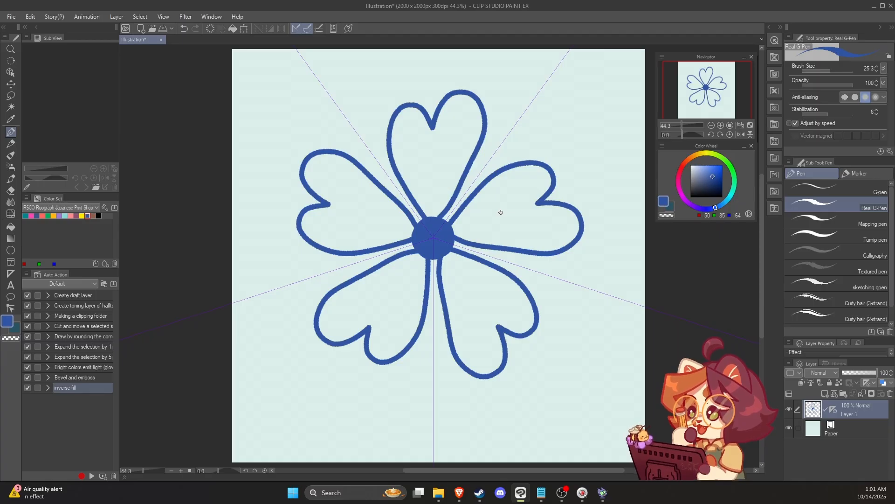
{"action": "left_click", "coordinate": [11, 72]}
{"action": "left_click", "coordinate": [432, 238]}
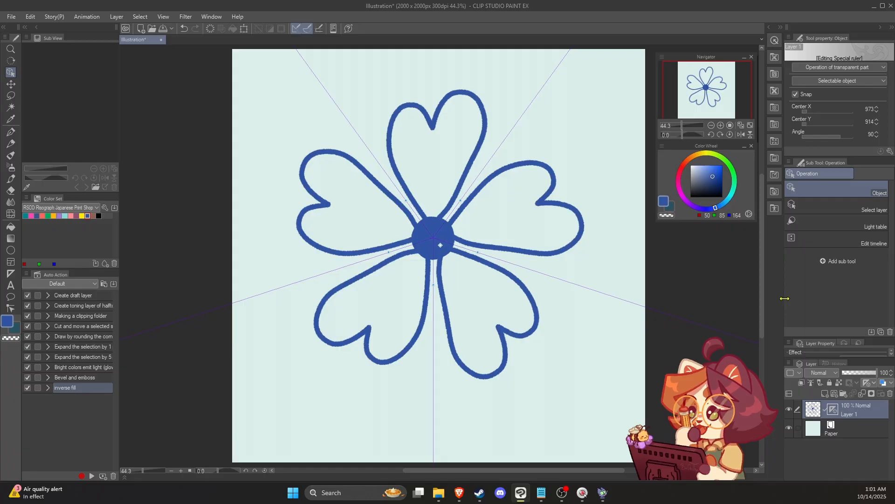
Replace the flower layer with a new blank layer and set the symmetrical ruler's number of lines to 8.
{"action": "left_click", "coordinate": [890, 394]}
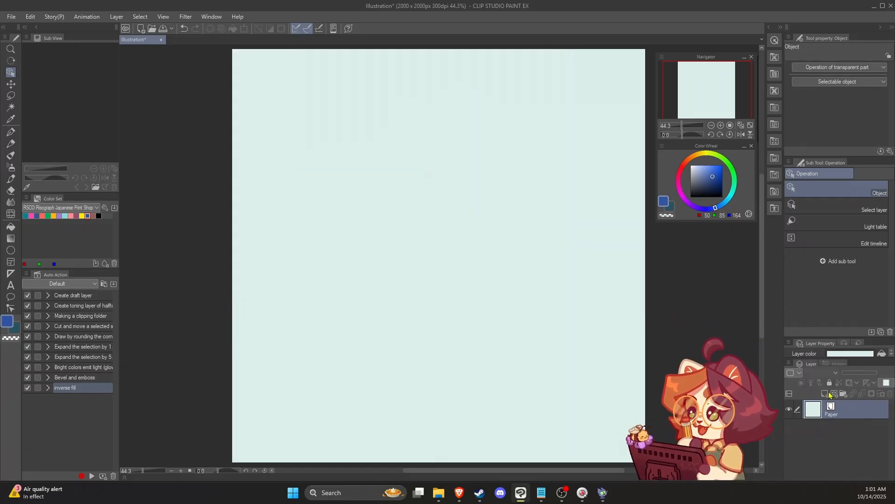
{"action": "left_click", "coordinate": [11, 273]}
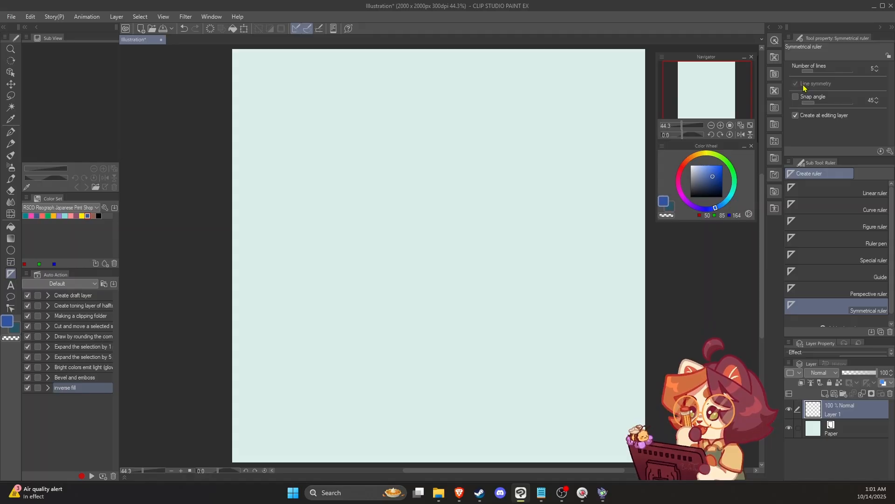
{"action": "left_click", "coordinate": [872, 69]}
{"action": "type", "text": "8"}
{"action": "key", "text": "Return"}
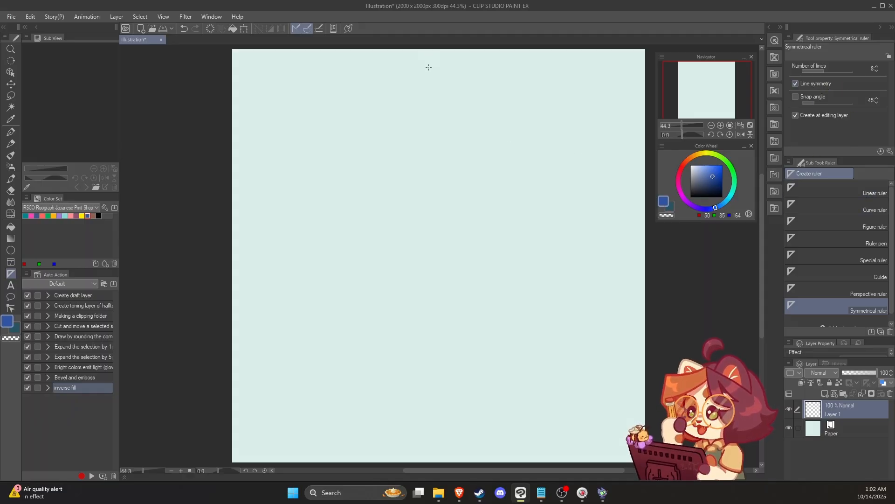
{"action": "mouse_move", "coordinate": [428, 67]}
{"action": "left_mouse_down"}
{"action": "mouse_move", "coordinate": [410, 219]}
{"action": "mouse_move", "coordinate": [439, 322]}
{"action": "left_mouse_up"}
{"action": "key", "text": "ctrl+shift+z"}
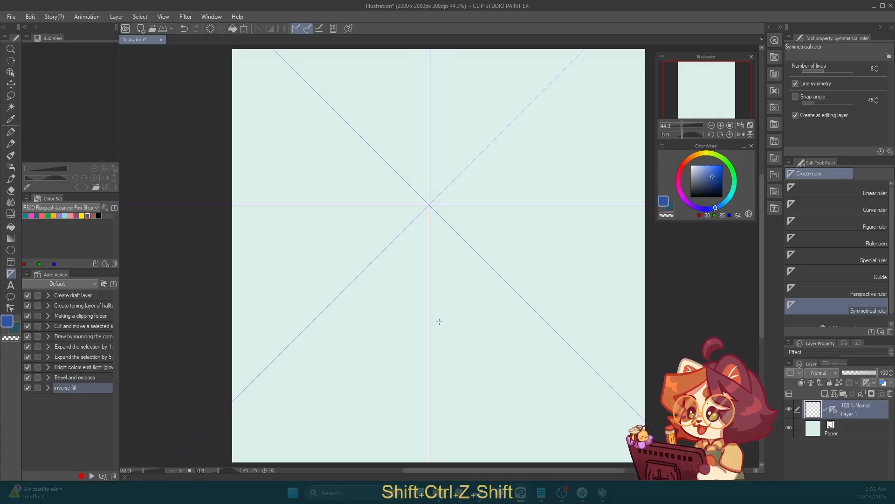
{"action": "key", "text": "ctrl+shift+z"}
{"action": "mouse_move", "coordinate": [439, 254]}
{"action": "left_mouse_down"}
{"action": "mouse_move", "coordinate": [441, 356]}
{"action": "mouse_move", "coordinate": [434, 261]}
{"action": "left_mouse_up"}
{"action": "key", "text": "ctrl+shift+z"}
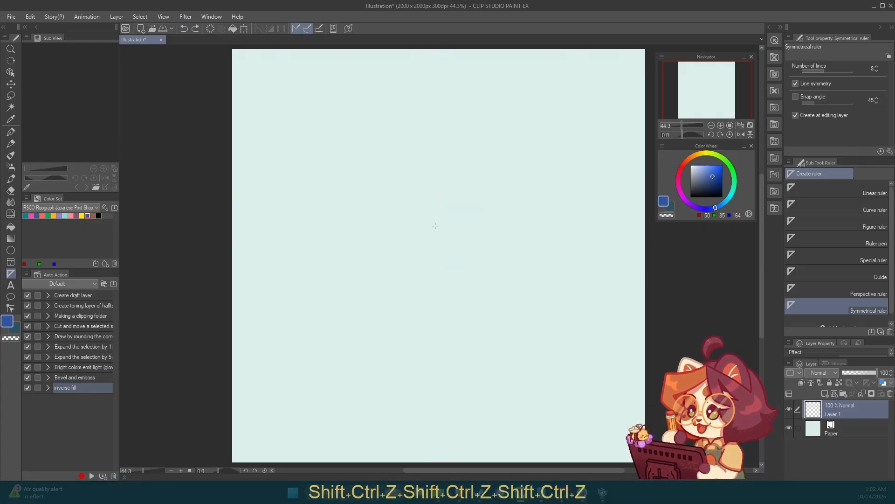
Place an eight-line symmetry ruler near the canvas centre and draw a ring of hearts inside a wavy border with the Real G-Pen.
{"action": "left_click_drag", "start_coordinate": [442, 227], "coordinate": [480, 420]}
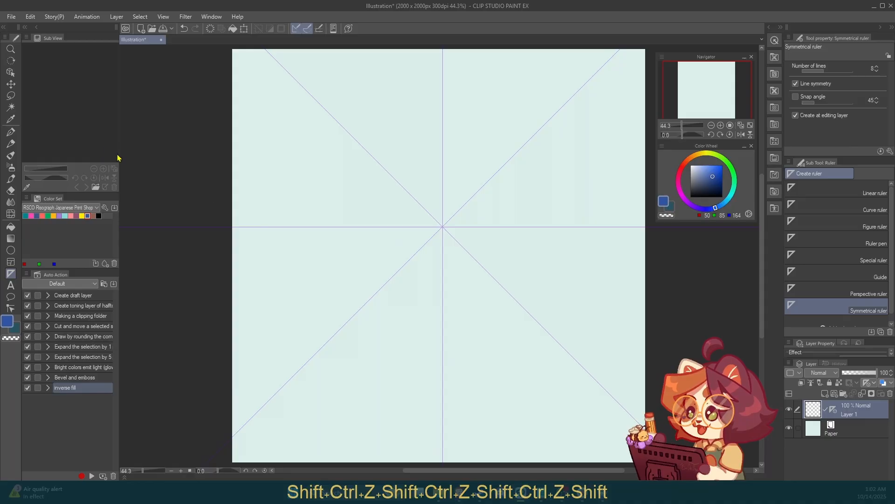
{"action": "left_click", "coordinate": [12, 132]}
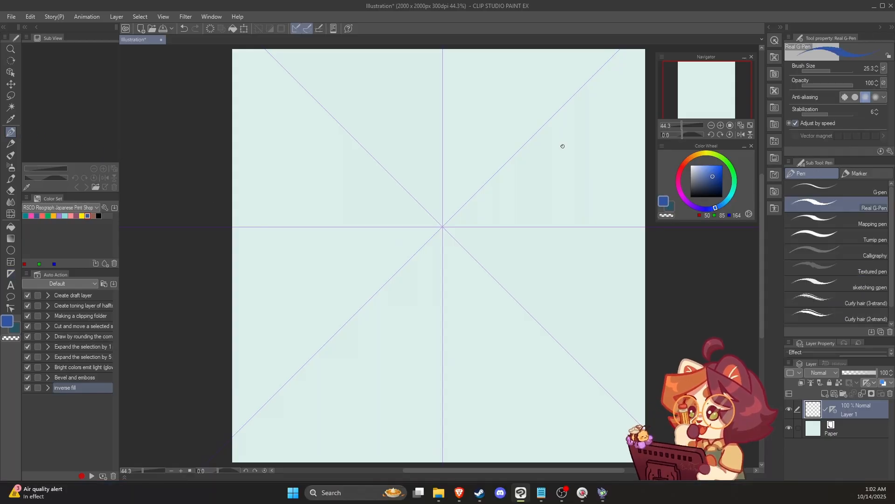
{"action": "mouse_move", "coordinate": [403, 129]}
{"action": "left_mouse_down"}
{"action": "mouse_move", "coordinate": [378, 143]}
{"action": "mouse_move", "coordinate": [430, 166]}
{"action": "mouse_move", "coordinate": [409, 101]}
{"action": "left_mouse_up"}
{"action": "mouse_move", "coordinate": [297, 125]}
{"action": "left_mouse_down"}
{"action": "mouse_move", "coordinate": [336, 75]}
{"action": "mouse_move", "coordinate": [458, 64]}
{"action": "mouse_move", "coordinate": [282, 124]}
{"action": "left_mouse_up"}
{"action": "key", "text": "ctrl+z"}
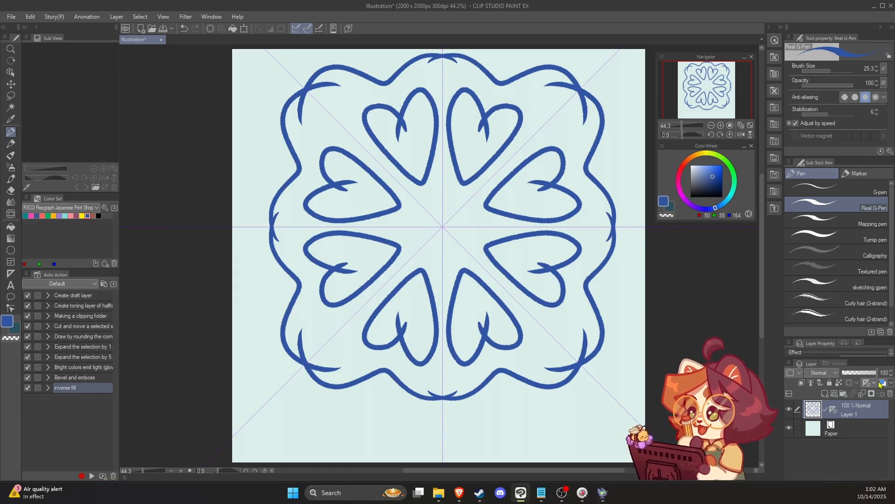
Lower the heart pattern layer's opacity to 48% and place an eight-line ruler with Line symmetry off on a new layer above it.
{"action": "left_click", "coordinate": [860, 373]}
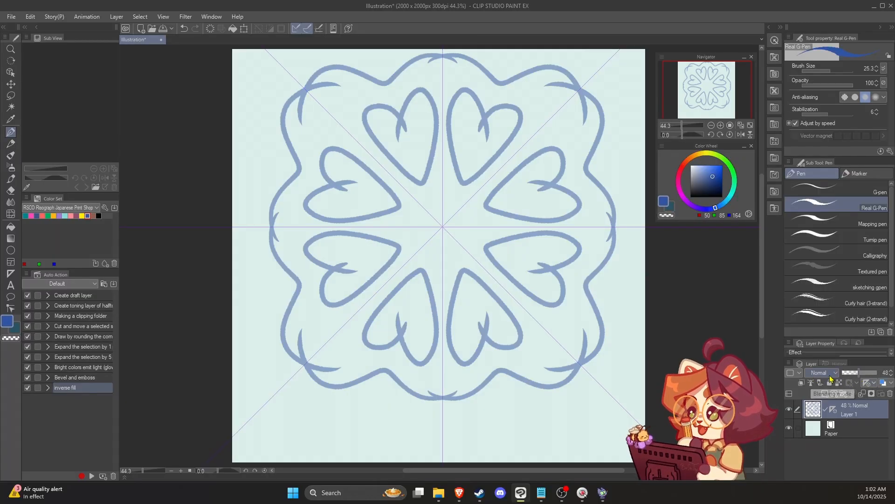
{"action": "left_click", "coordinate": [825, 394]}
{"action": "key", "text": "u"}
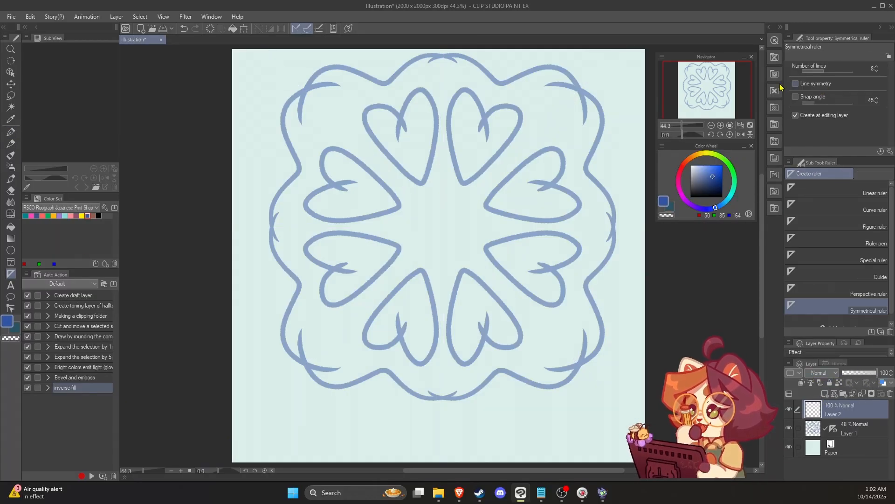
{"action": "left_click_drag", "start_coordinate": [443, 223], "coordinate": [443, 239]}
Draw hearts, wavy outer strokes and curved direction arrows around the ruler in purple (RGB 146, 50, 164) with the Real G-Pen.
{"action": "left_click", "coordinate": [12, 134]}
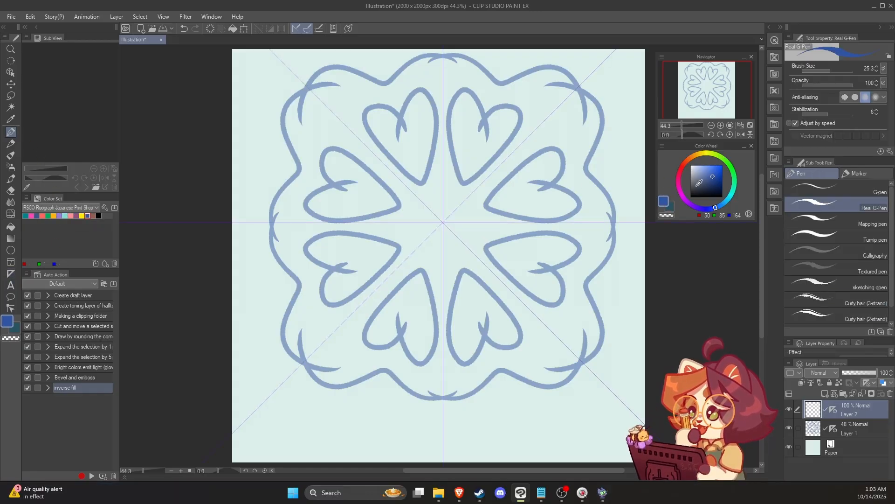
{"action": "left_click", "coordinate": [684, 199]}
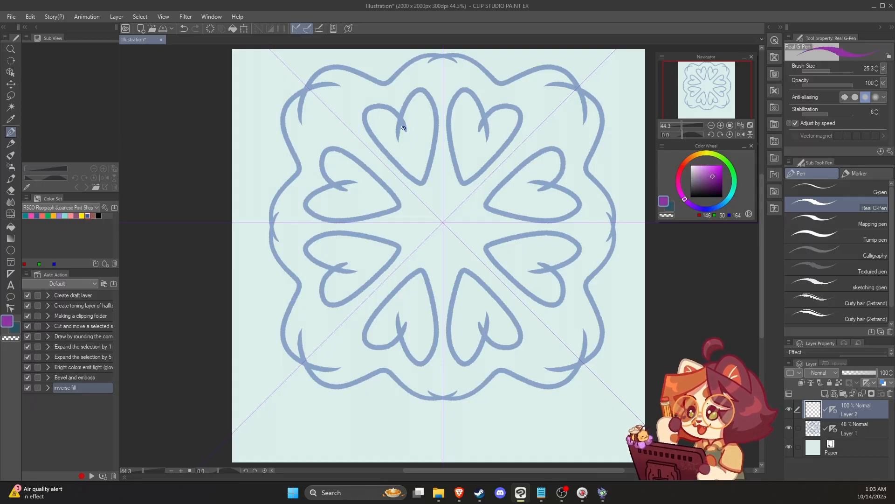
{"action": "mouse_move", "coordinate": [404, 127]}
{"action": "left_mouse_down"}
{"action": "mouse_move", "coordinate": [364, 118]}
{"action": "mouse_move", "coordinate": [397, 168]}
{"action": "mouse_move", "coordinate": [429, 176]}
{"action": "mouse_move", "coordinate": [423, 96]}
{"action": "mouse_move", "coordinate": [407, 128]}
{"action": "left_mouse_up"}
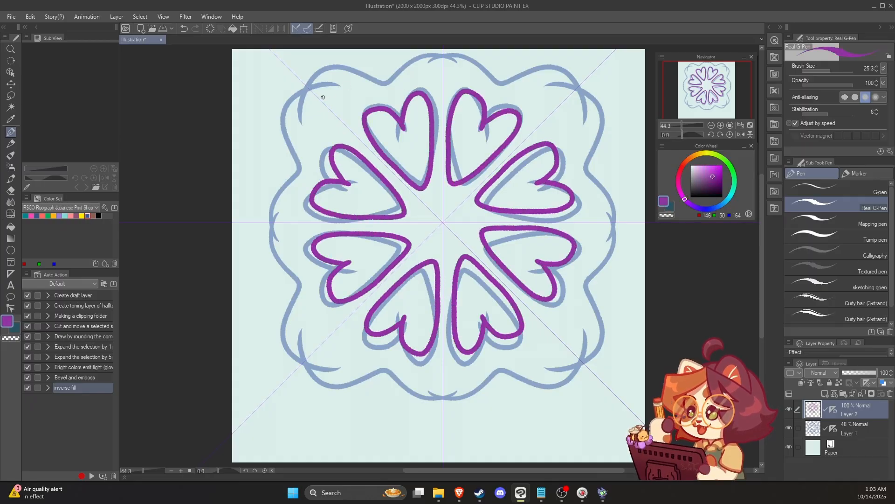
{"action": "mouse_move", "coordinate": [302, 117]}
{"action": "left_mouse_down"}
{"action": "mouse_move", "coordinate": [328, 84]}
{"action": "mouse_move", "coordinate": [387, 59]}
{"action": "mouse_move", "coordinate": [460, 67]}
{"action": "mouse_move", "coordinate": [362, 79]}
{"action": "mouse_move", "coordinate": [304, 115]}
{"action": "left_mouse_up"}
{"action": "key", "text": "ctrl+z"}
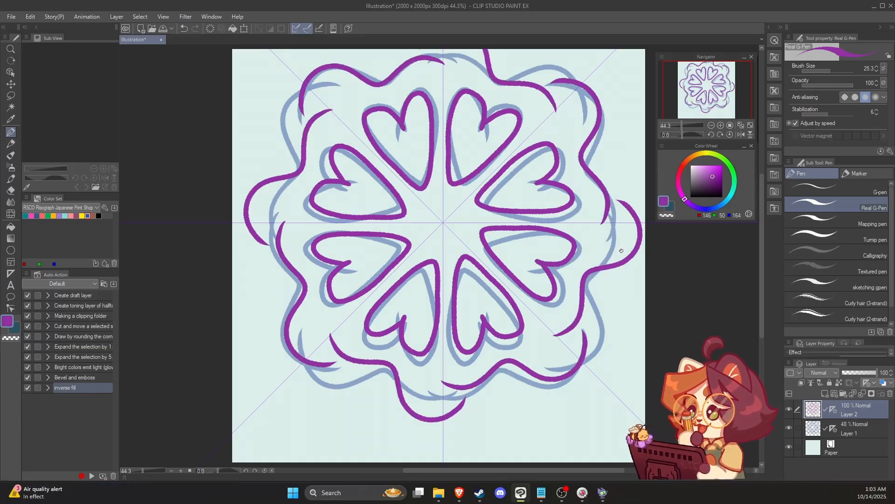
{"action": "mouse_move", "coordinate": [630, 161]}
{"action": "left_mouse_down"}
{"action": "mouse_move", "coordinate": [618, 125]}
{"action": "mouse_move", "coordinate": [638, 127]}
{"action": "left_mouse_up"}
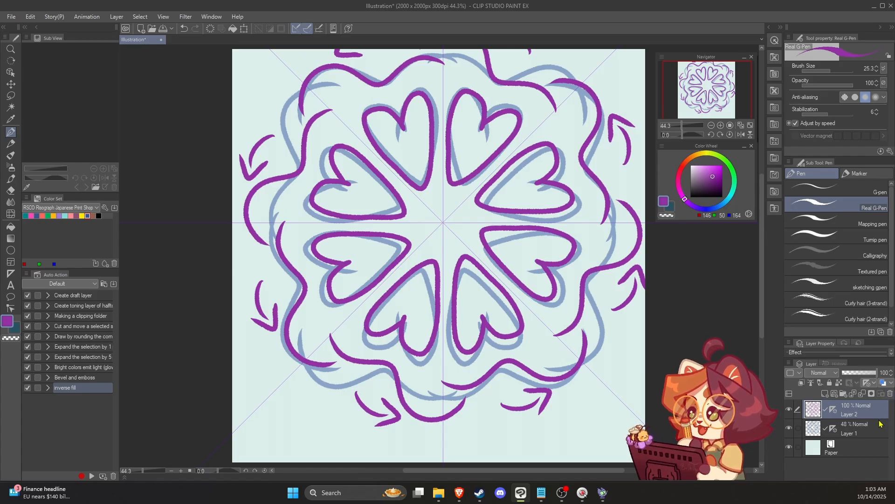
Delete both pattern layers, try placing an eight-line ruler with Line symmetry off, and undo it.
{"action": "left_click", "coordinate": [888, 396]}
{"action": "left_click", "coordinate": [876, 411]}
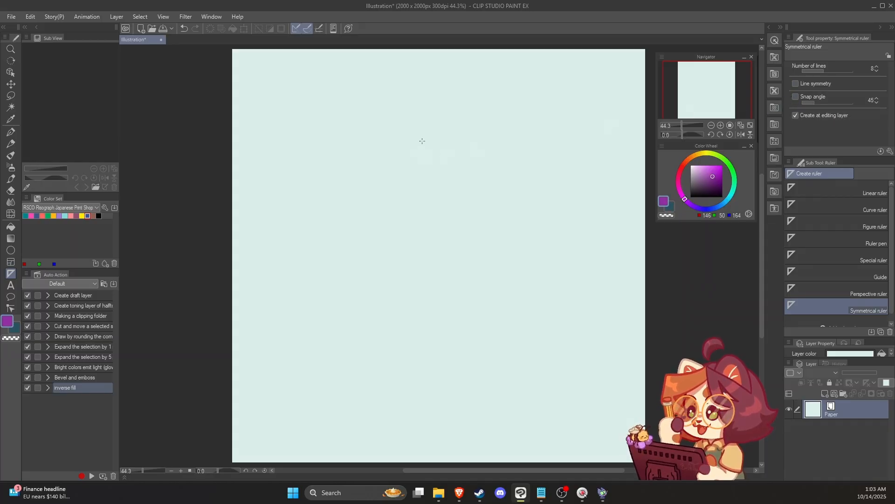
{"action": "left_click_drag", "start_coordinate": [428, 175], "coordinate": [366, 205]}
{"action": "key", "text": "shift+ctrl+z"}
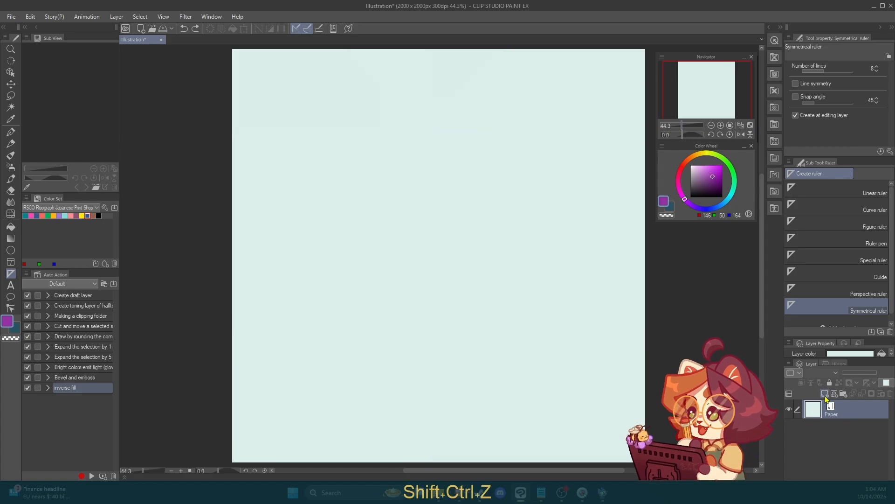
Set the Snap angle value to 156, try placing a ruler on a new layer, and undo the placement.
{"action": "left_click", "coordinate": [867, 100]}
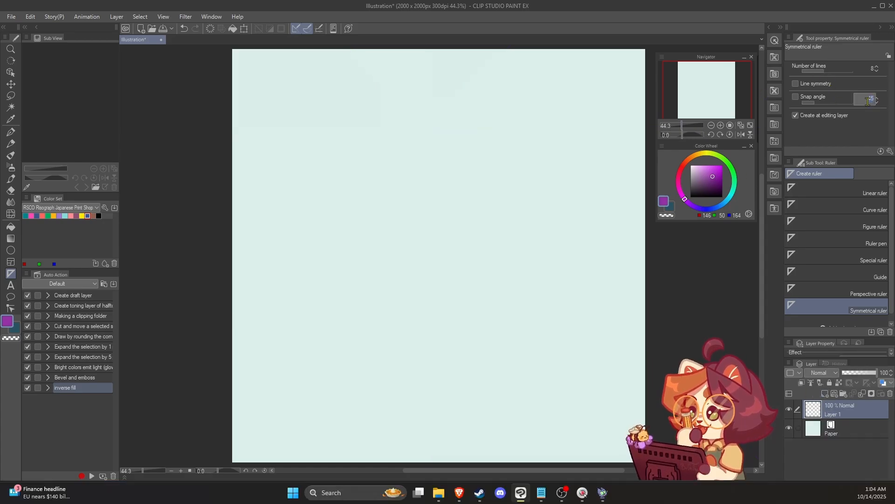
{"action": "type", "text": "156"}
{"action": "key", "text": "Return"}
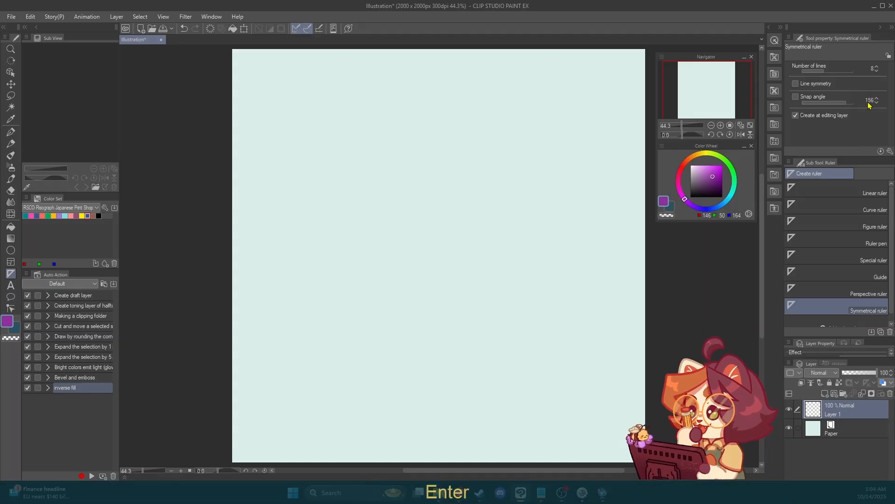
{"action": "left_click_drag", "start_coordinate": [424, 176], "coordinate": [557, 219]}
{"action": "key", "text": "ctrl+shift+z"}
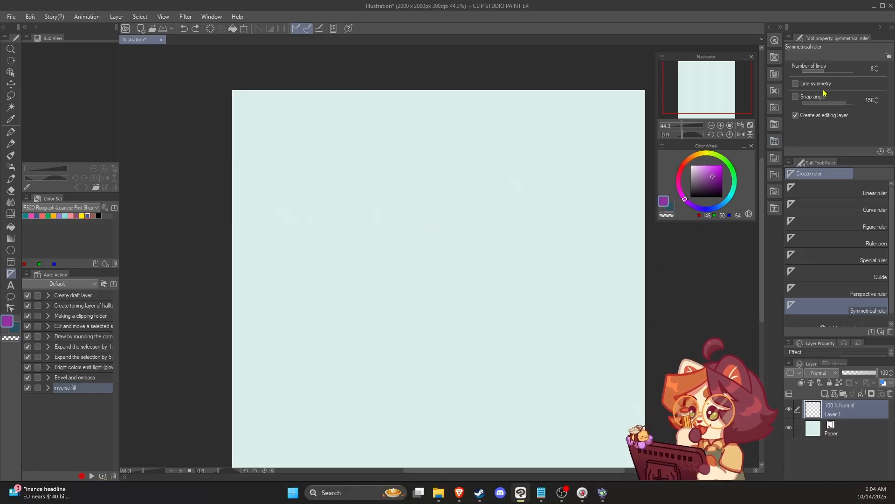
Set the symmetrical ruler's Snap angle value to 45, leaving the Snap angle option off.
{"action": "left_click", "coordinate": [797, 97]}
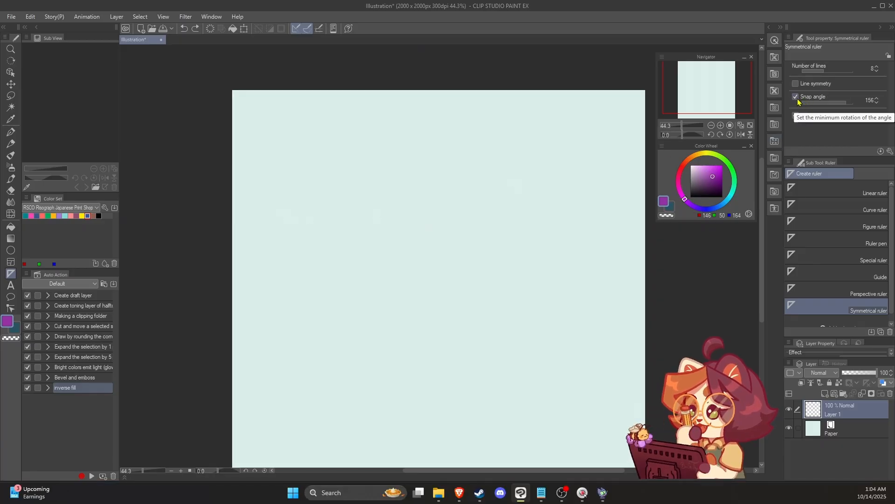
{"action": "left_click", "coordinate": [797, 98]}
{"action": "left_click", "coordinate": [853, 103]}
{"action": "left_click", "coordinate": [867, 101]}
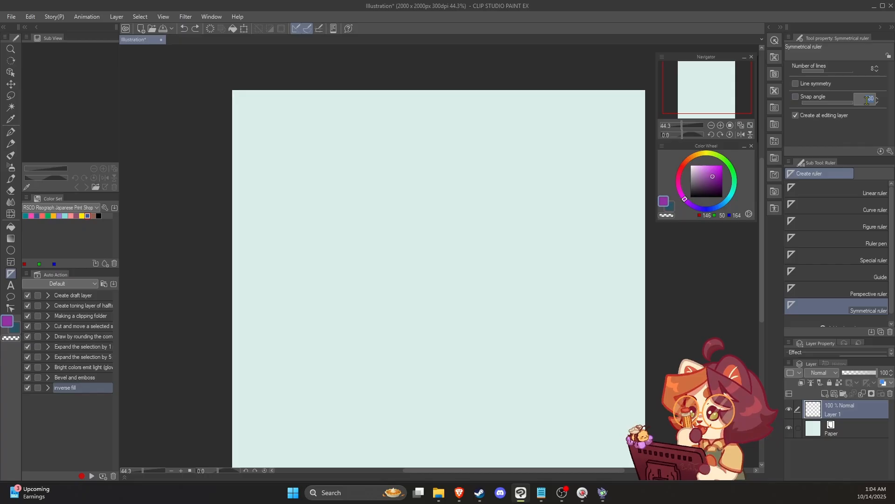
{"action": "type", "text": "45"}
{"action": "key", "text": "Return"}
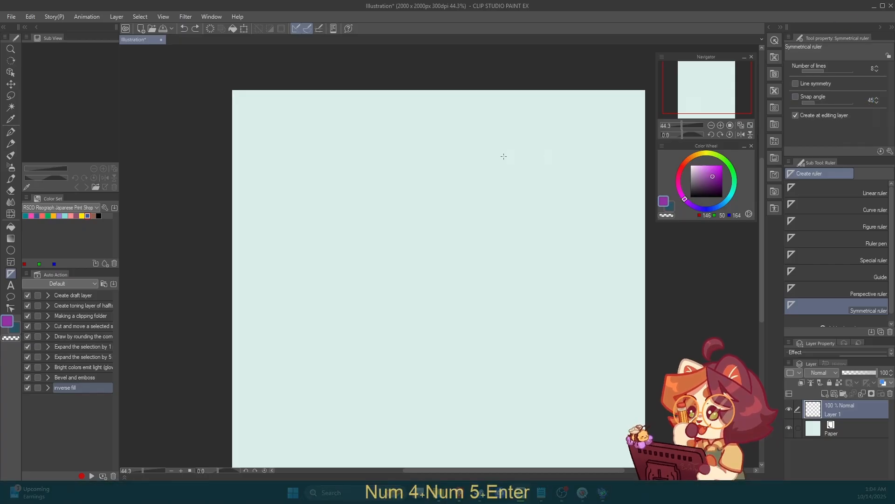
Try placing an eight-line symmetrical ruler on Layer 1 and undo the placement.
{"action": "key", "text": "ctrl+shift+z"}
{"action": "left_click_drag", "start_coordinate": [391, 233], "coordinate": [251, 154]}
{"action": "key", "text": "ctrl+shift+z"}
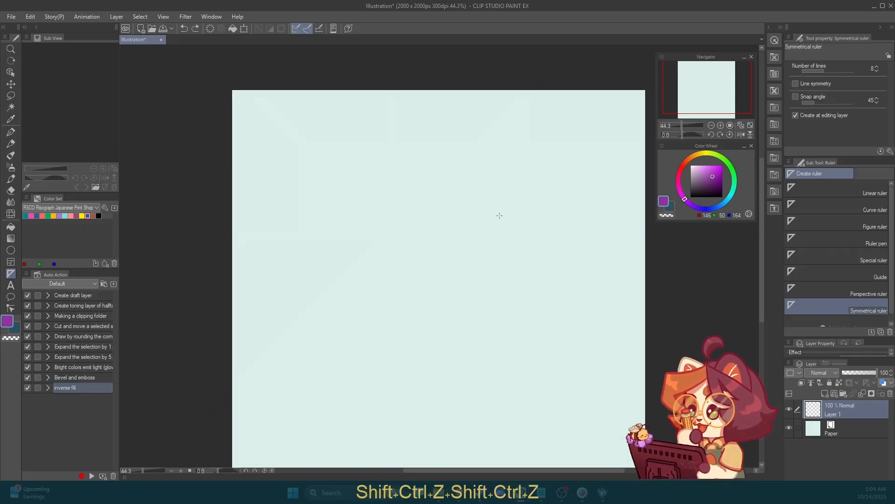
{"action": "left_click_drag", "start_coordinate": [250, 208], "coordinate": [259, 169]}
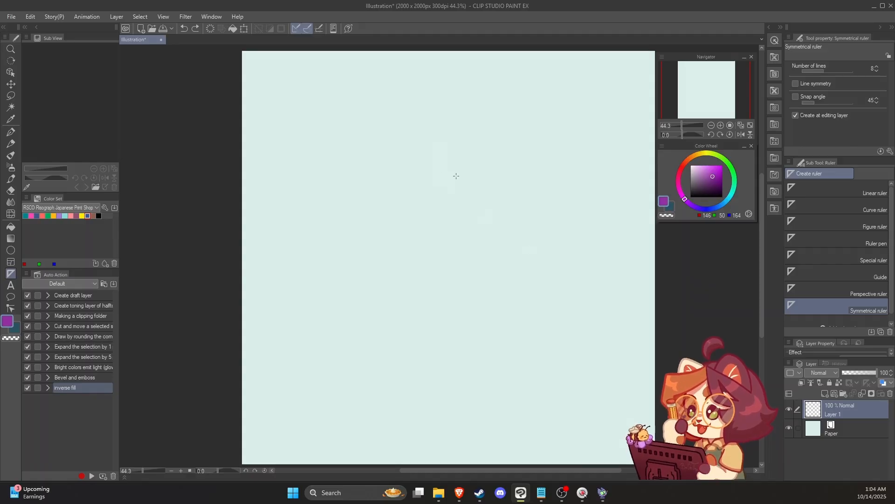
{"action": "left_click_drag", "start_coordinate": [447, 224], "coordinate": [616, 326]}
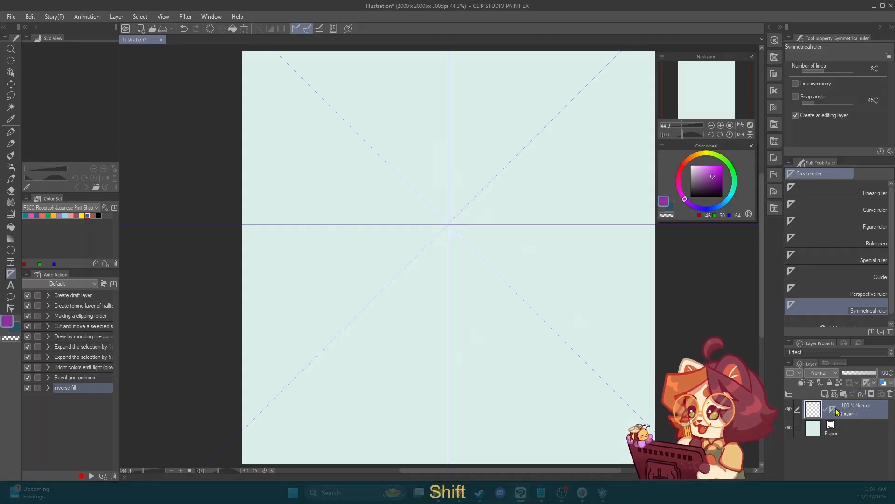
{"action": "key", "text": "ctrl+z"}
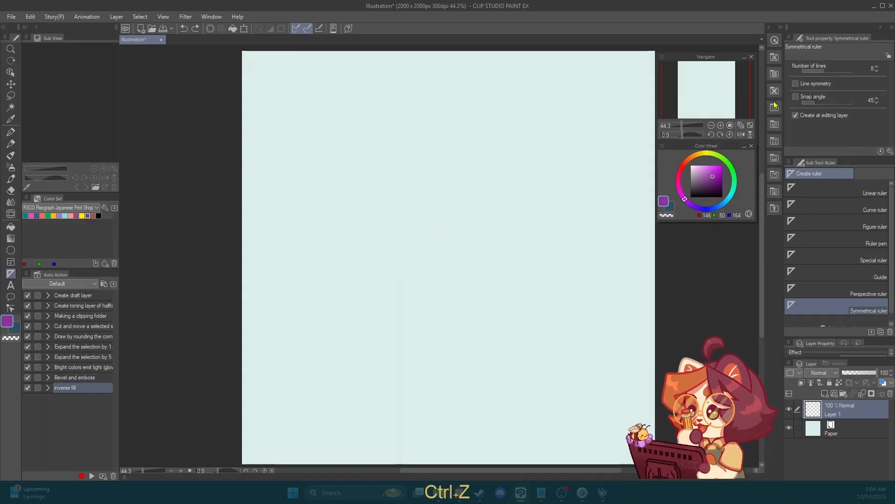
Turn off Create at editing layer, place an eight-line ruler on its own layer, and toggle that layer's visibility off and on.
{"action": "left_click", "coordinate": [824, 116]}
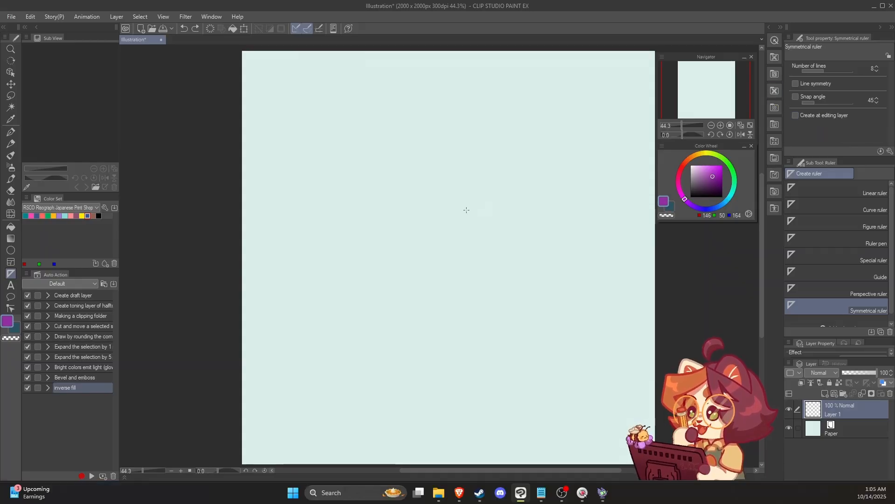
{"action": "left_click_drag", "start_coordinate": [450, 170], "coordinate": [449, 382]}
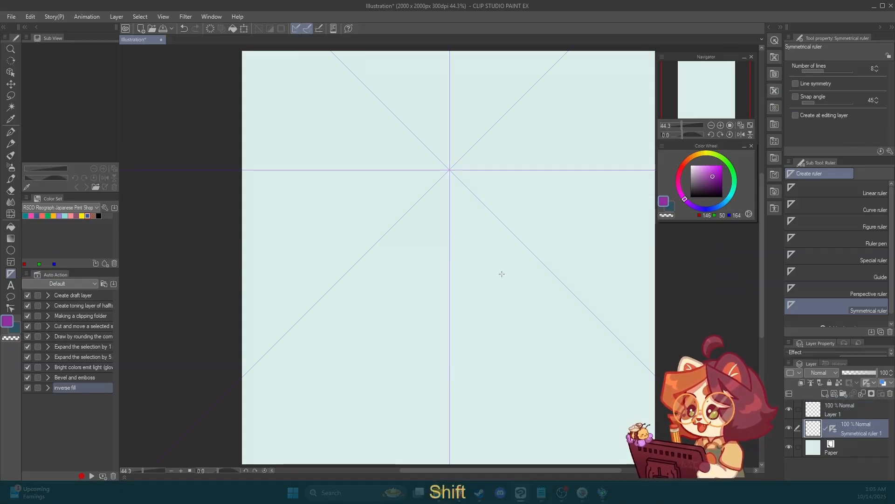
{"action": "left_click", "coordinate": [788, 430]}
{"action": "left_click", "coordinate": [788, 429]}
Turn Create at editing layer back on and delete Layer 1 and the separate symmetrical ruler layer.
{"action": "left_click", "coordinate": [808, 117]}
{"action": "left_click", "coordinate": [839, 410]}
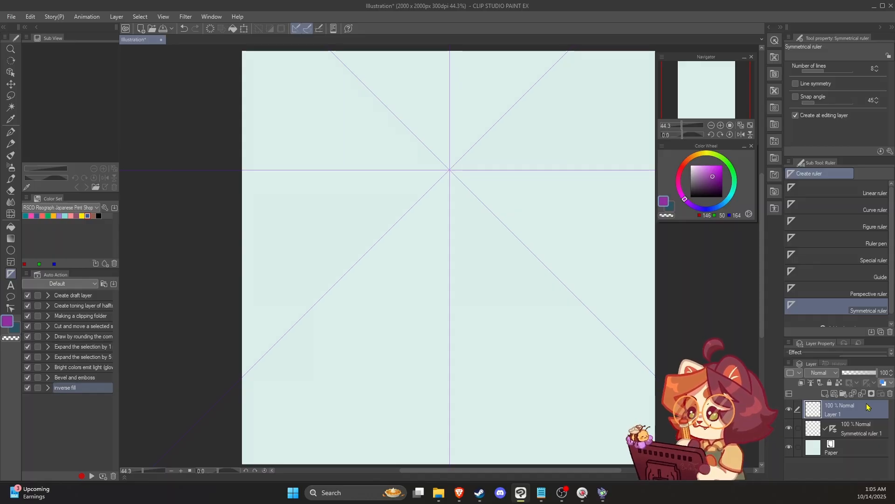
{"action": "left_click", "coordinate": [890, 394]}
{"action": "left_click", "coordinate": [890, 394]}
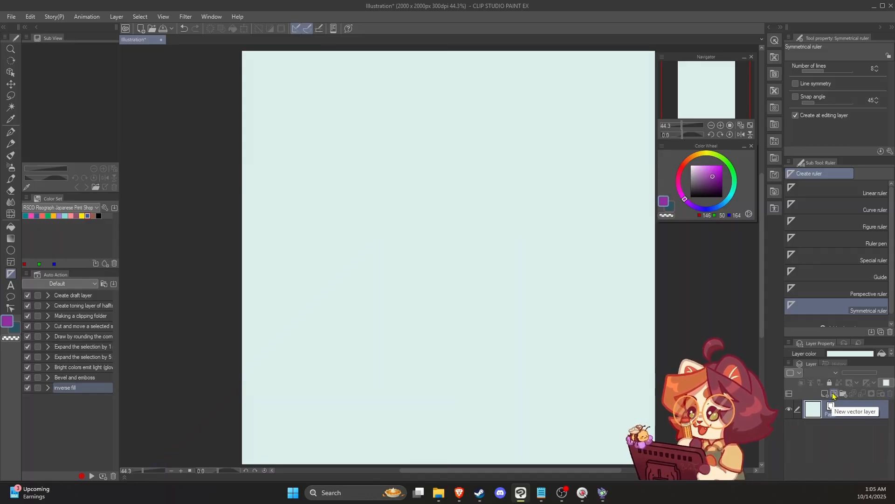
Undo the last two changes and switch to the Pen tool.
{"action": "key", "text": "ctrl+z"}
{"action": "key", "text": "ctrl+z"}
{"action": "key", "text": "p"}
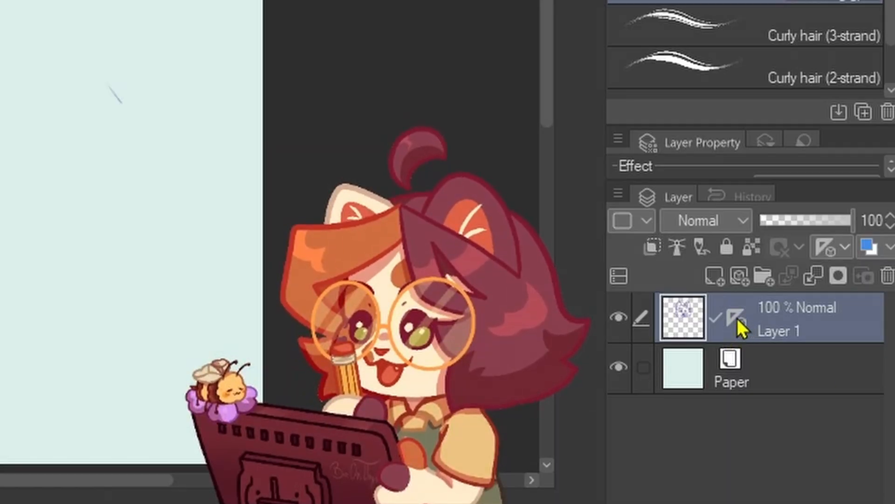
Hide Layer 1's symmetrical ruler, try unmirrored curved strokes beside the dog's head, and undo those strokes.
{"action": "right_click", "coordinate": [738, 320]}
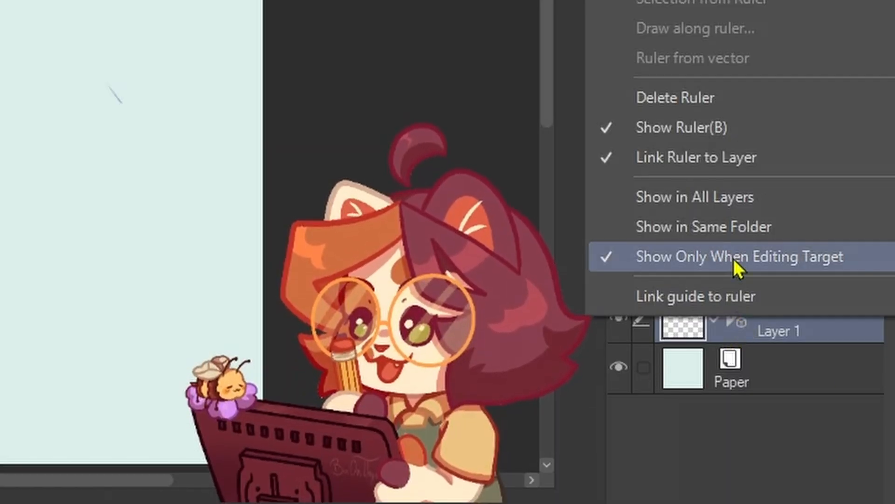
{"action": "left_click", "coordinate": [680, 132]}
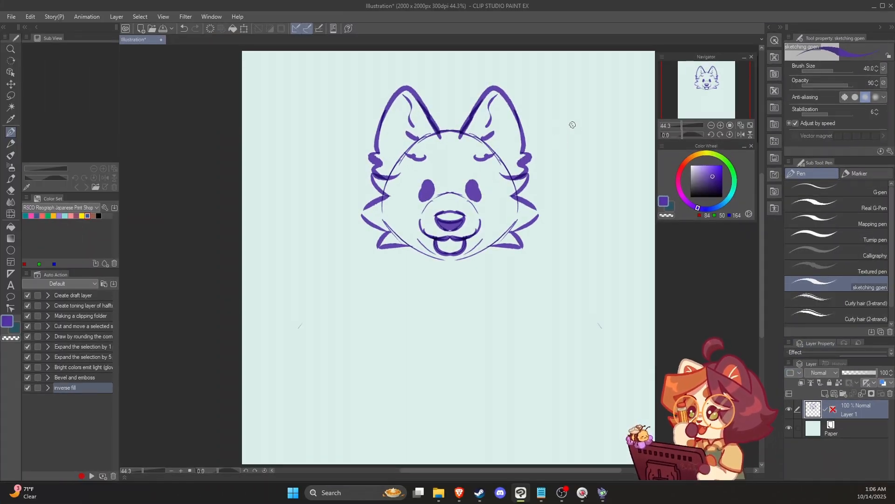
{"action": "mouse_move", "coordinate": [550, 161]}
{"action": "left_mouse_down"}
{"action": "mouse_move", "coordinate": [588, 149]}
{"action": "mouse_move", "coordinate": [589, 139]}
{"action": "mouse_move", "coordinate": [608, 169]}
{"action": "left_mouse_up"}
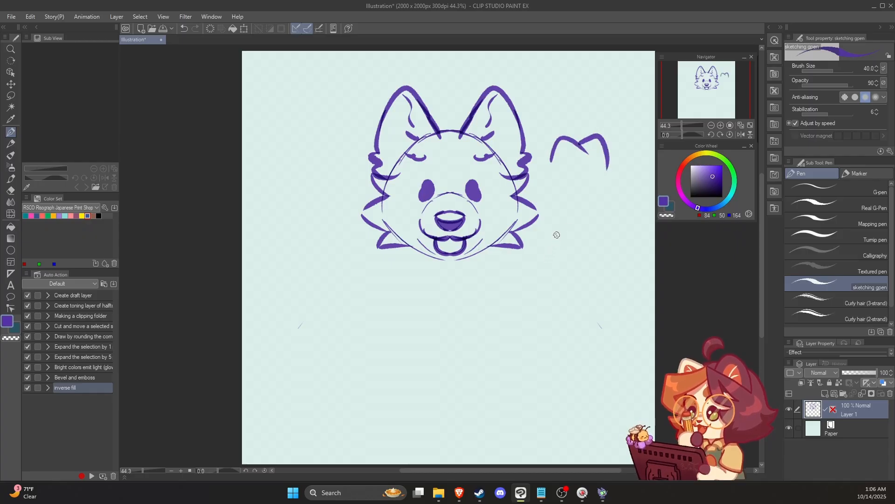
{"action": "key", "text": "ctrl+z"}
{"action": "key", "text": "ctrl+z"}
Lasso the dog's ear on the canvas's left half, cut it out of the sketch, and deselect.
{"action": "key", "text": "m"}
{"action": "left_click_drag", "start_coordinate": [434, 161], "coordinate": [411, 180]}
{"action": "key", "text": "ctrl+x"}
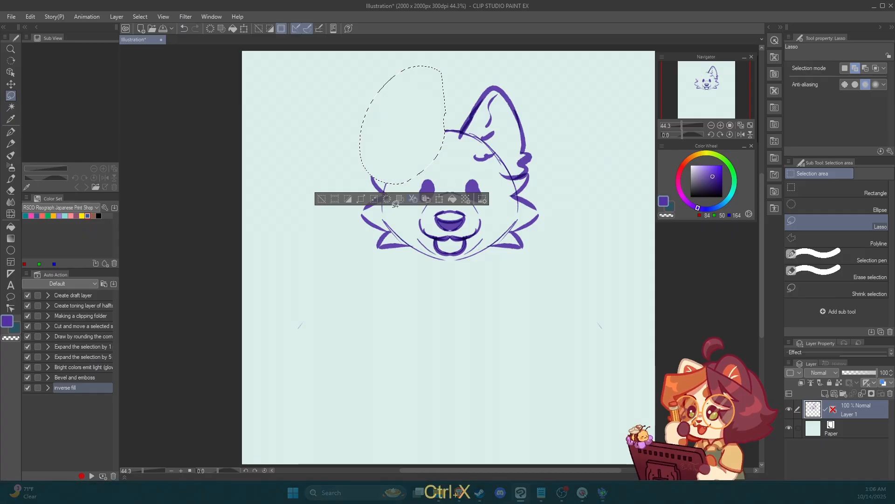
{"action": "key", "text": "ctrl+d"}
Draw an unmirrored floppy ear in place of the removed one with the sketching gpen at brush size 40.
{"action": "key", "text": "p"}
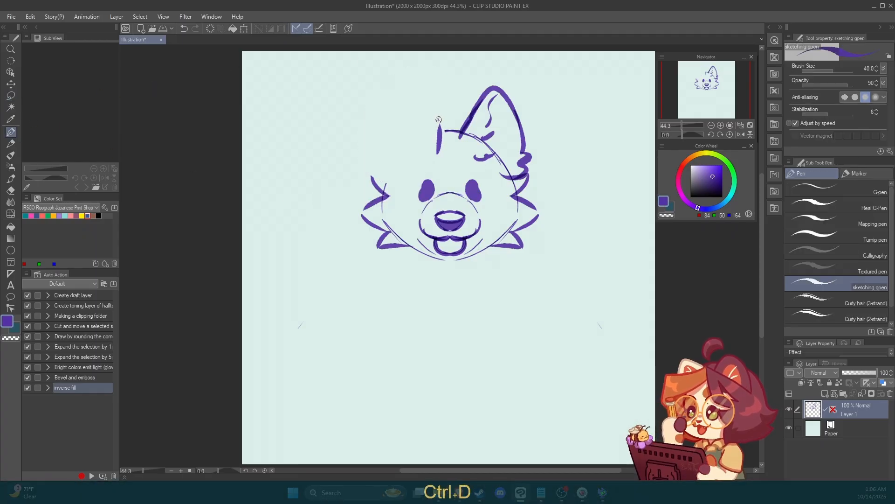
{"action": "key", "text": "ctrl+z"}
{"action": "key", "text": "ctrl+z"}
{"action": "left_click_drag", "start_coordinate": [439, 136], "coordinate": [427, 114]}
{"action": "left_click_drag", "start_coordinate": [376, 127], "coordinate": [367, 145]}
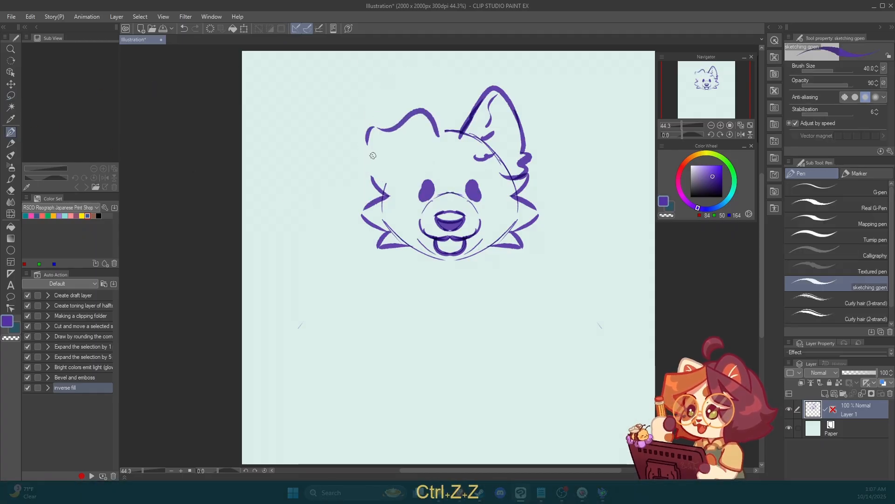
{"action": "mouse_move", "coordinate": [425, 131]}
{"action": "left_mouse_down"}
{"action": "mouse_move", "coordinate": [422, 152]}
{"action": "mouse_move", "coordinate": [387, 180]}
{"action": "mouse_move", "coordinate": [370, 146]}
{"action": "left_mouse_up"}
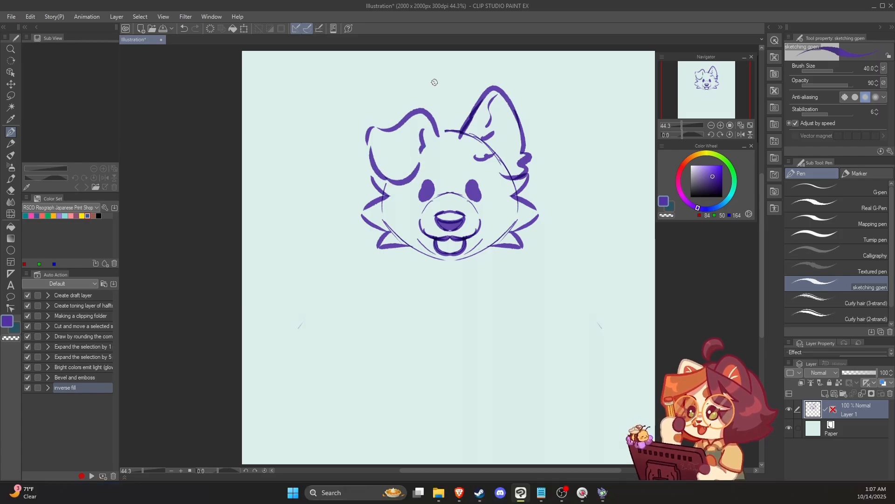
Try deleting the symmetrical ruler from Layer 1 and undo the deletion.
{"action": "right_click", "coordinate": [830, 408]}
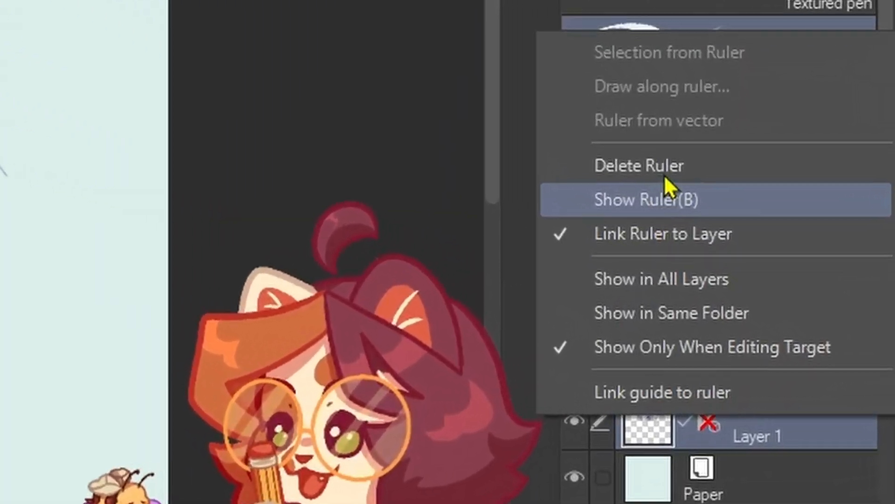
{"action": "left_click", "coordinate": [813, 326]}
{"action": "key", "text": "ctrl+z"}
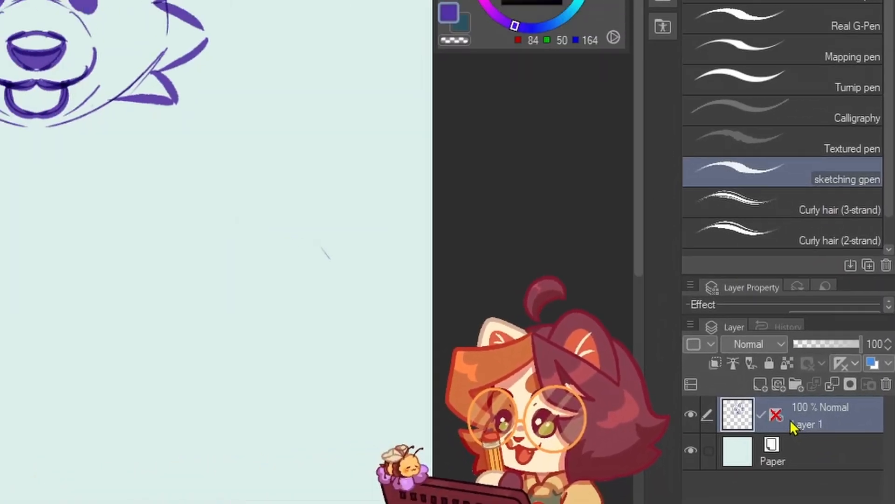
Toggle Layer 1's symmetrical ruler on and off several times with Show Ruler, leaving it shown.
{"action": "right_click", "coordinate": [693, 423]}
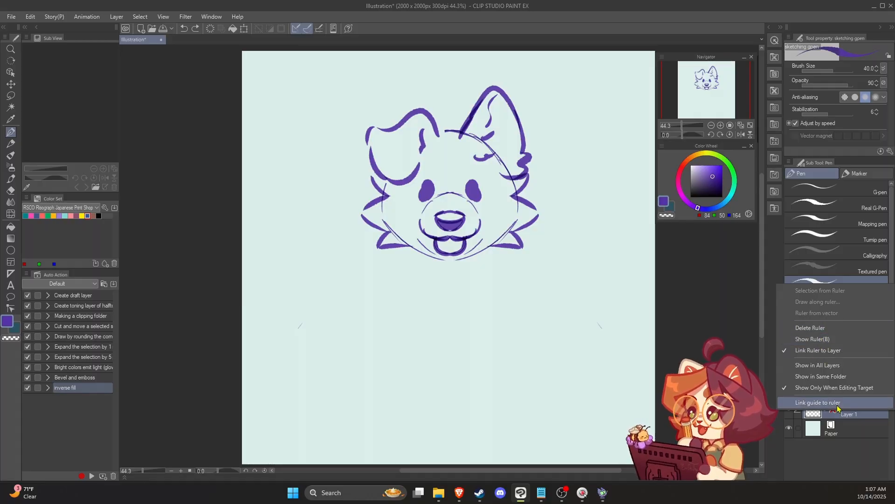
{"action": "left_click", "coordinate": [825, 340]}
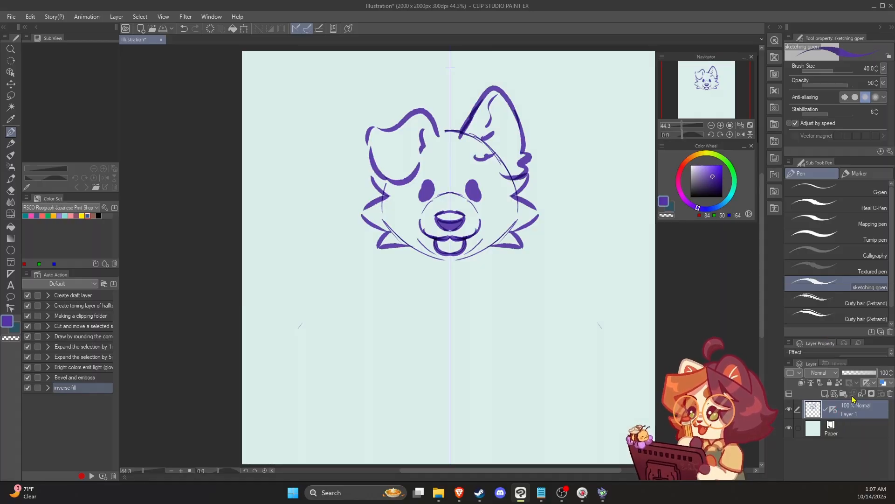
{"action": "right_click", "coordinate": [830, 414]}
{"action": "left_click", "coordinate": [826, 338]}
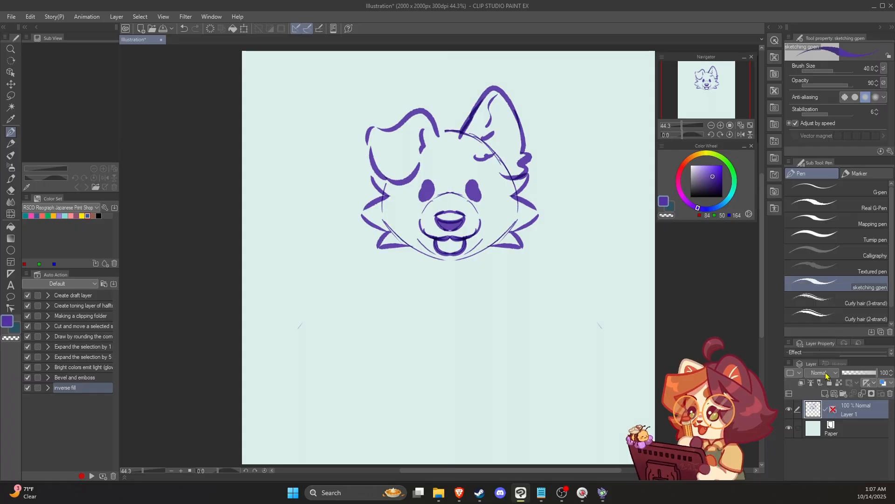
{"action": "right_click", "coordinate": [830, 411]}
{"action": "key", "text": "b"}
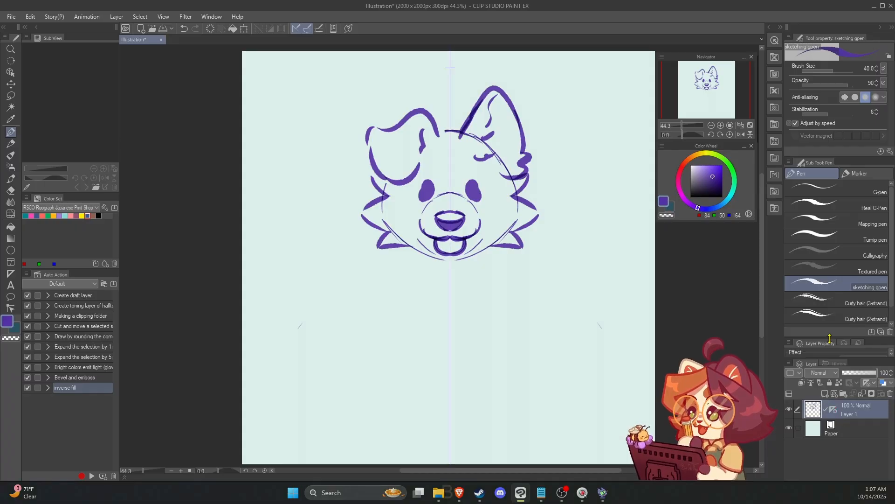
{"action": "right_click", "coordinate": [834, 413]}
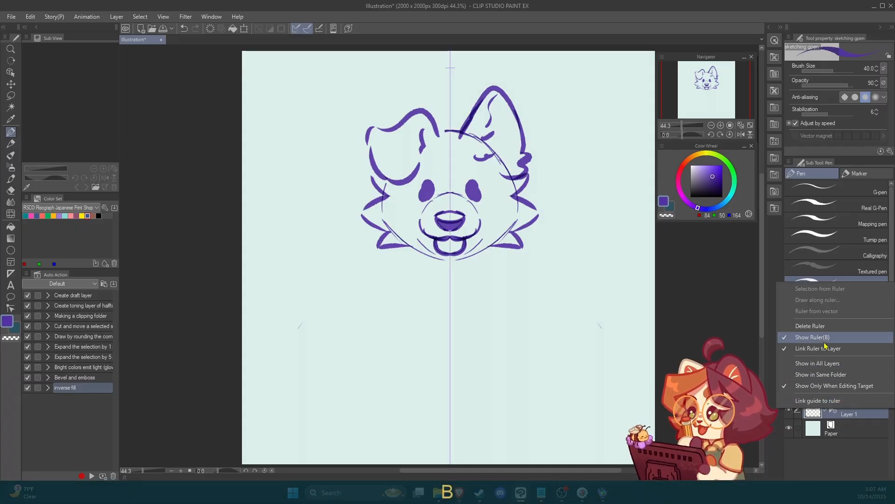
{"action": "key", "text": "b"}
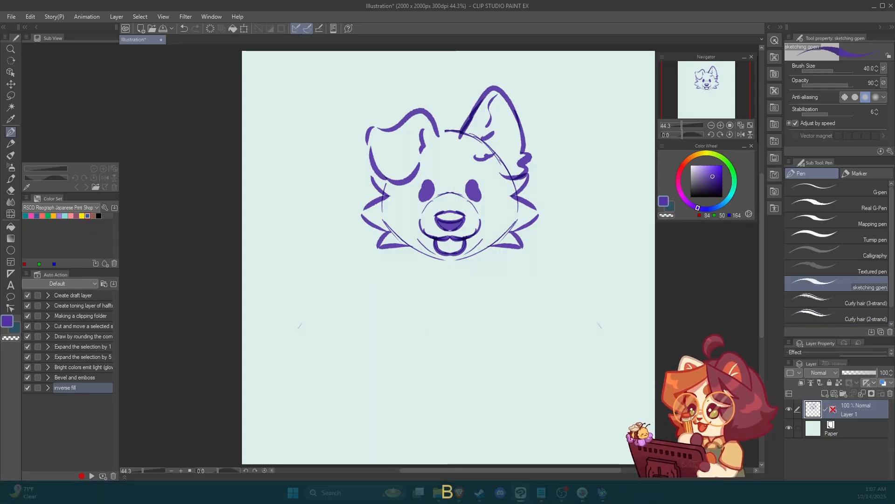
{"action": "key", "text": "b"}
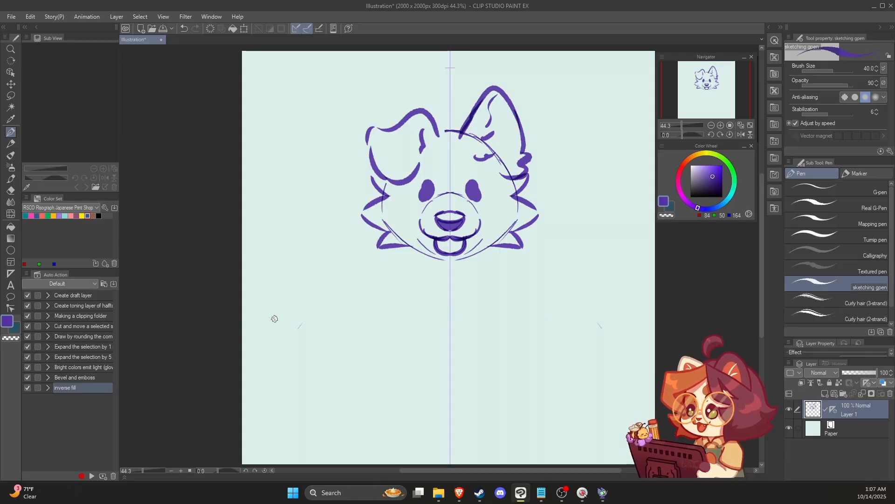
Add a new layer above Layer 1 and select the auto action Expand the selection by 5 px and fill.
{"action": "left_click", "coordinate": [824, 394]}
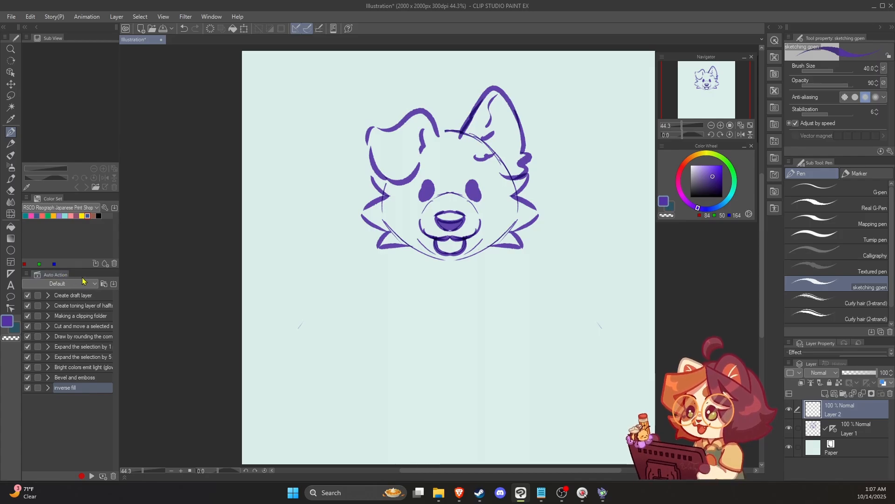
{"action": "left_click", "coordinate": [208, 18]}
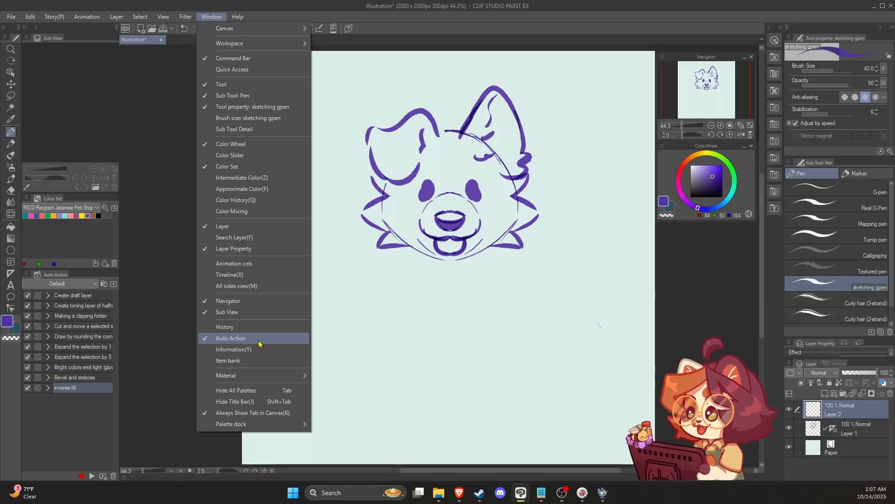
{"action": "left_click", "coordinate": [37, 282]}
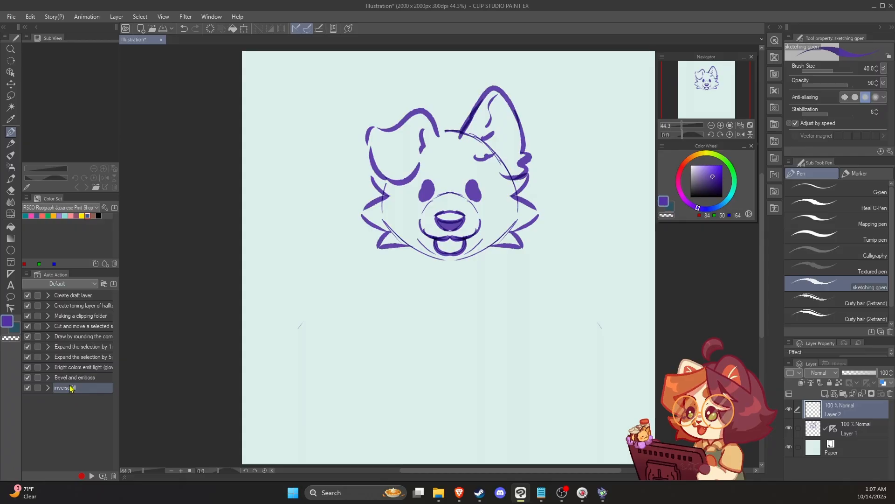
{"action": "left_click", "coordinate": [83, 357]}
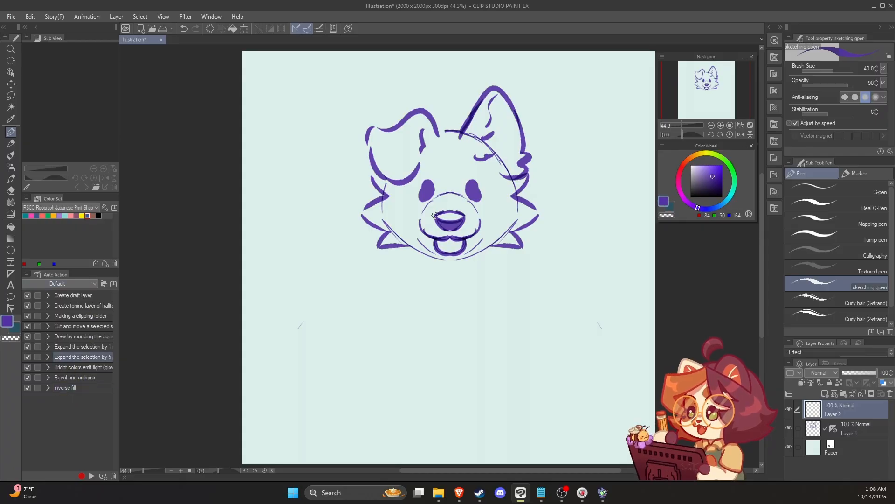
Auto select the tongue's interior on Layer 1 and run the auto action Expand the selection by 1 px and fill.
{"action": "key", "text": "w"}
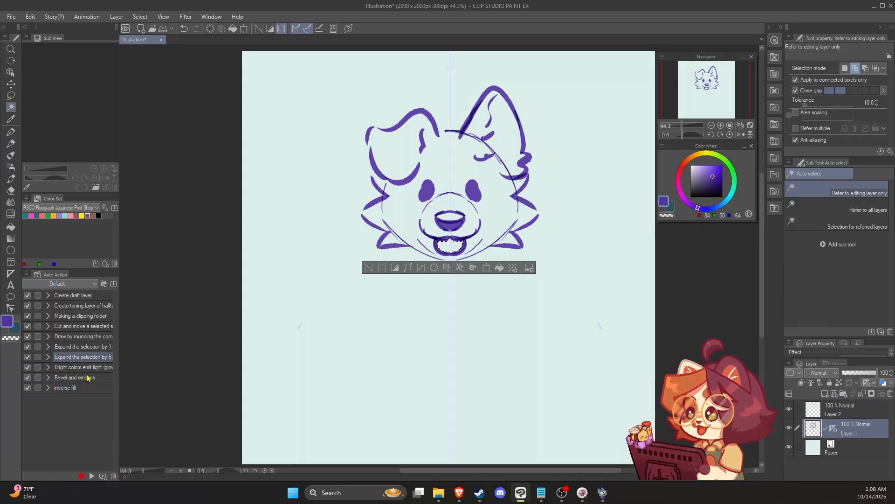
{"action": "left_click", "coordinate": [85, 347]}
{"action": "left_click_drag", "start_coordinate": [121, 360], "coordinate": [170, 360]}
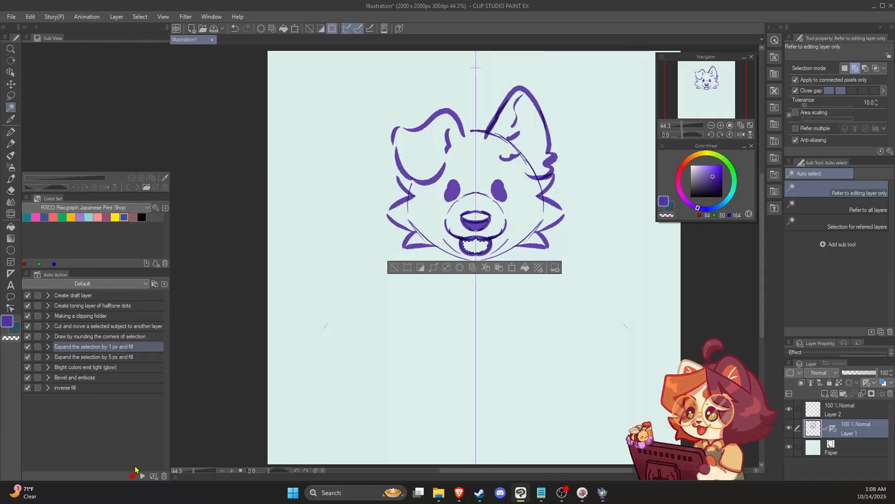
{"action": "left_click", "coordinate": [143, 476]}
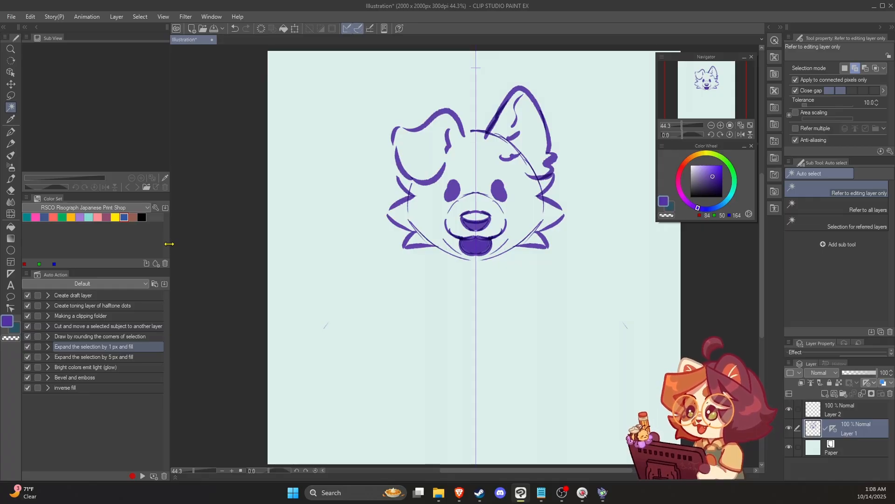
Add a new auto action named "ruler toggle" below inverse fill in the Default set.
{"action": "left_click_drag", "start_coordinate": [172, 243], "coordinate": [141, 350]}
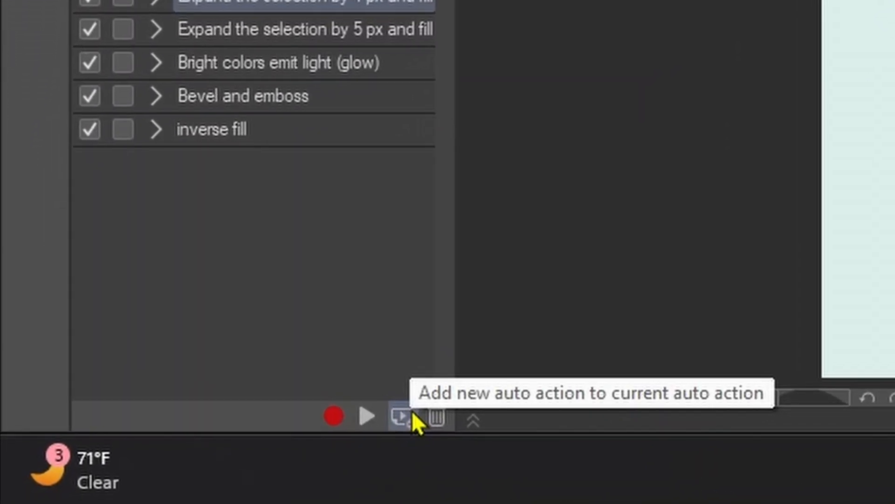
{"action": "left_click", "coordinate": [361, 135]}
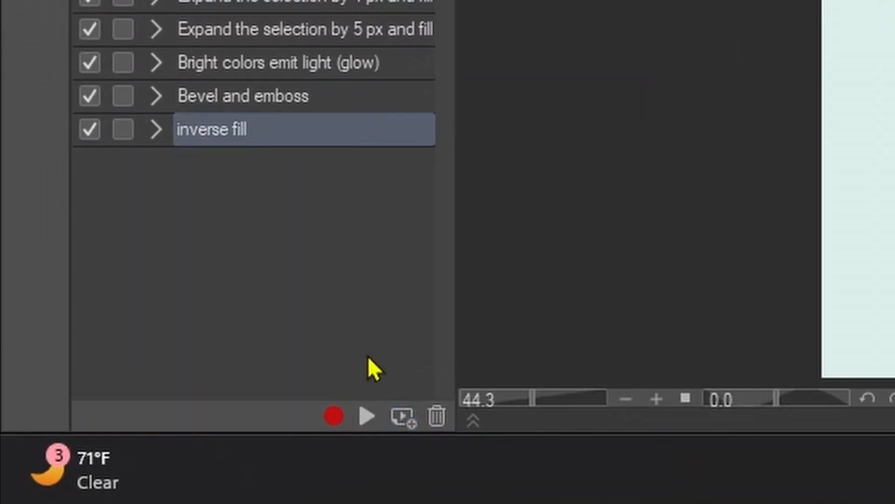
{"action": "left_click", "coordinate": [402, 420]}
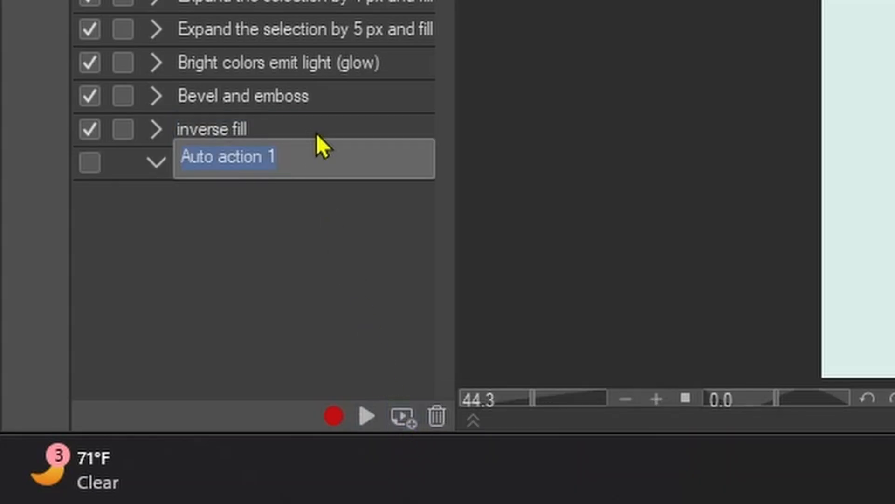
{"action": "type", "text": "ruler toggle"}
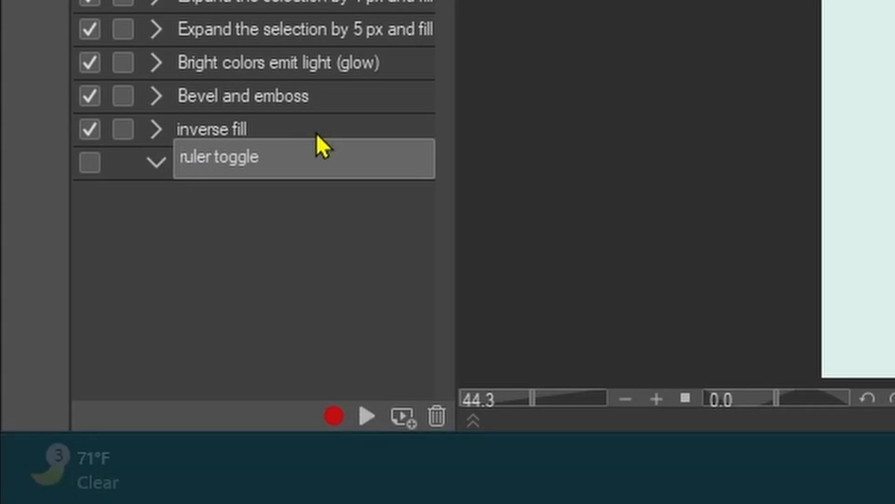
{"action": "key", "text": "Return"}
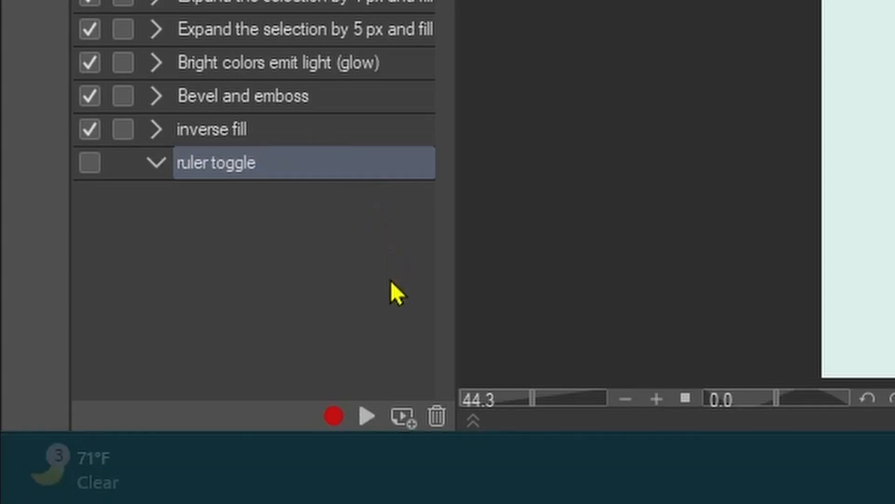
Record hiding Layer 1's symmetrical ruler with Show Ruler as the action of ruler toggle.
{"action": "left_click", "coordinate": [333, 414]}
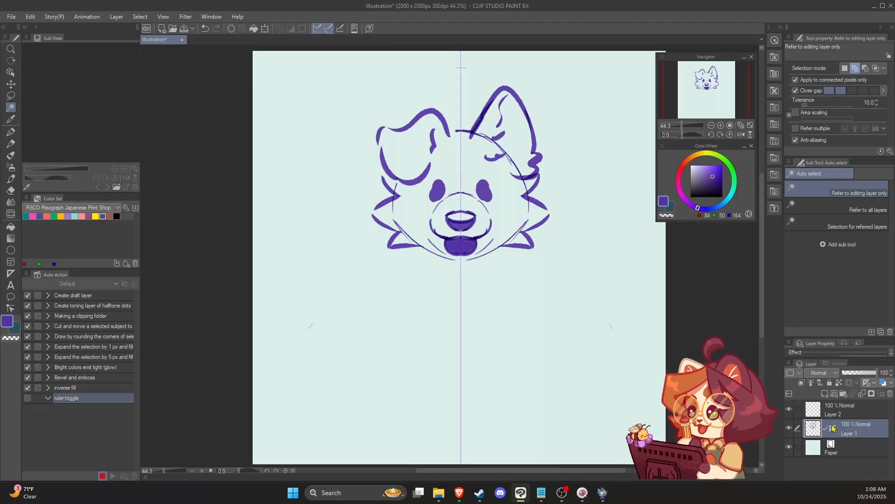
{"action": "left_click", "coordinate": [833, 428]}
{"action": "left_click", "coordinate": [833, 355]}
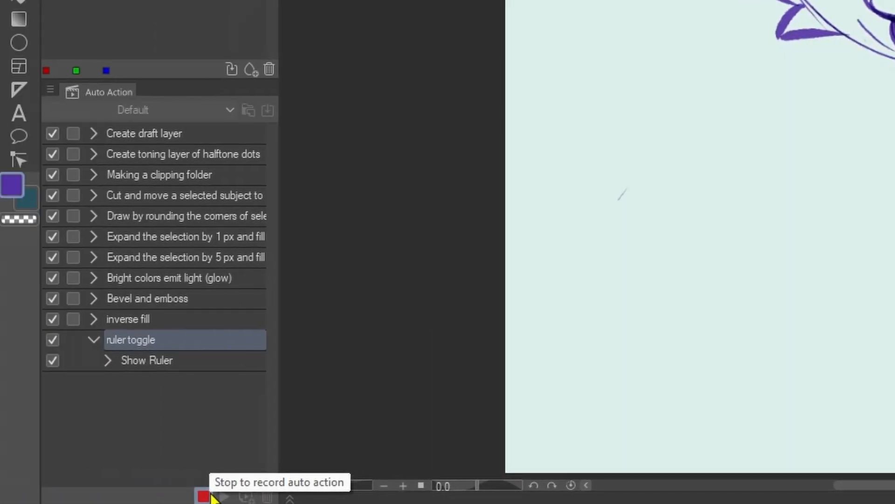
{"action": "left_click", "coordinate": [206, 497]}
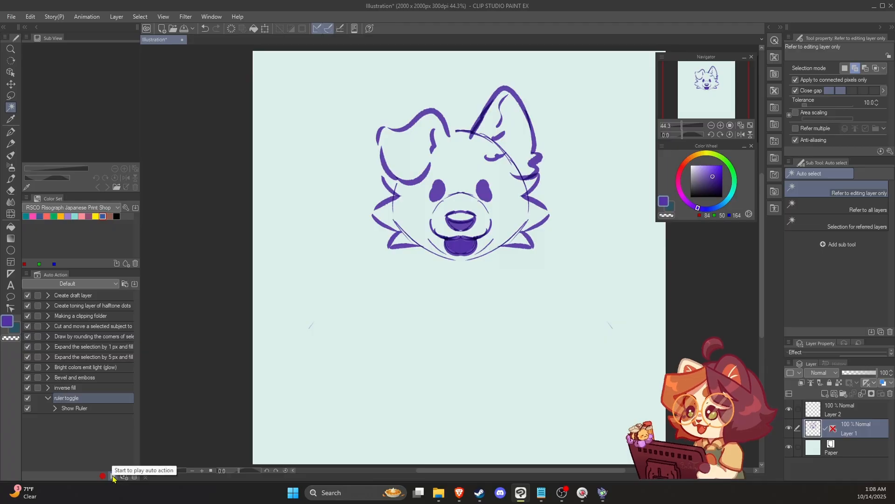
Play the ruler toggle auto action several times to switch Layer 1's ruler on and off, leaving it shown.
{"action": "left_click", "coordinate": [224, 497]}
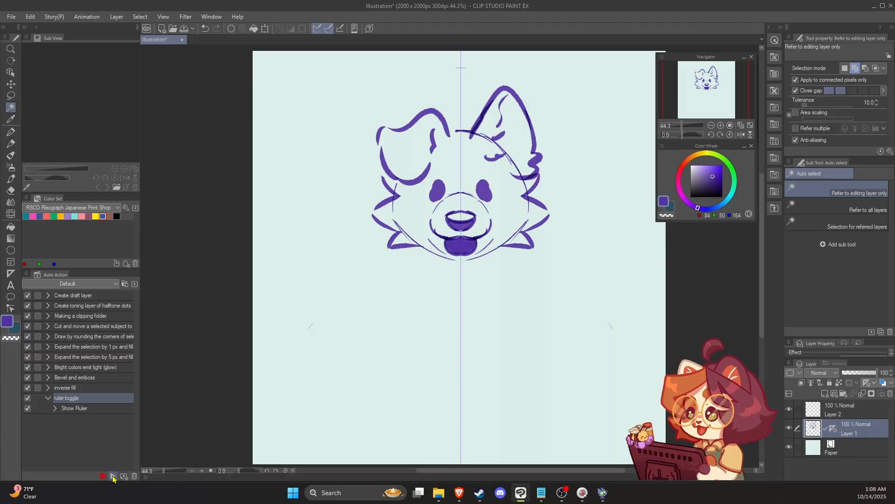
{"action": "left_click", "coordinate": [112, 477]}
{"action": "left_click", "coordinate": [113, 477]}
{"action": "left_click", "coordinate": [113, 477]}
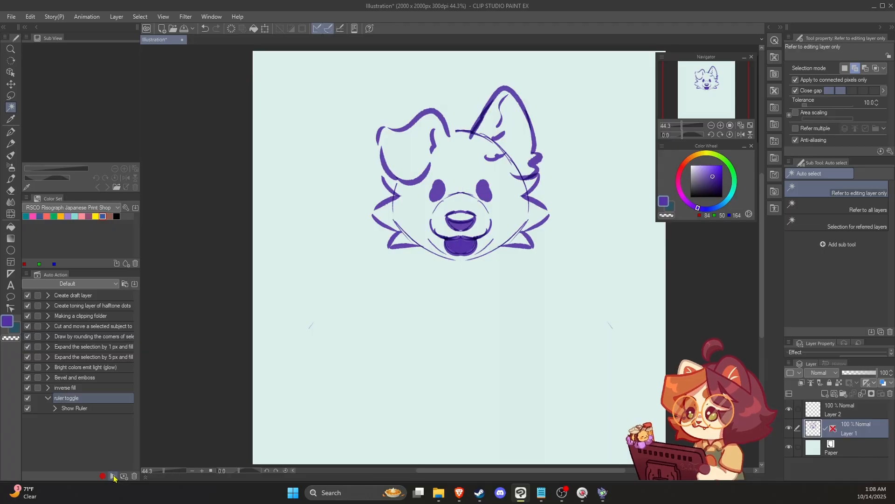
{"action": "left_click", "coordinate": [113, 477]}
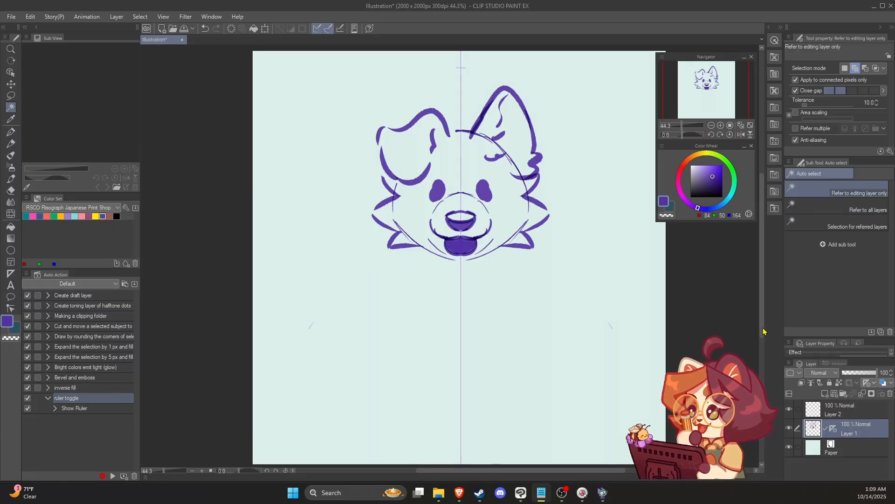
Lower Layer 1's opacity to 36% to fade the dog sketch.
{"action": "left_click", "coordinate": [833, 413]}
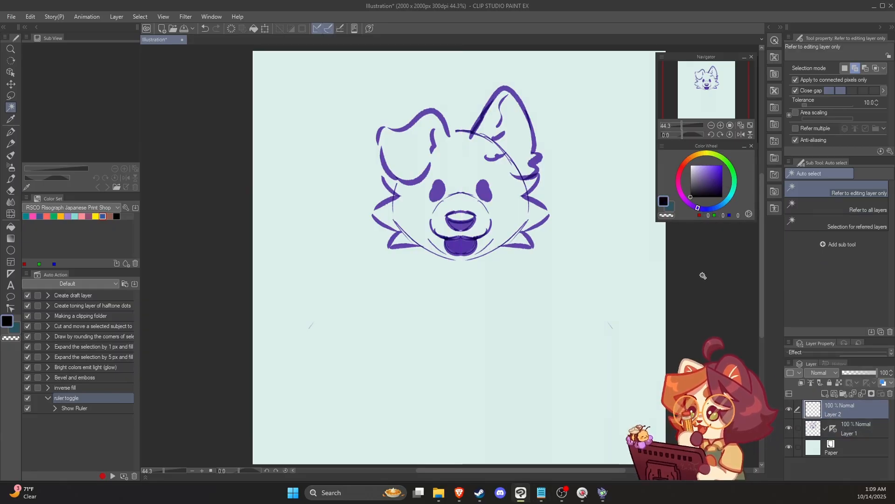
{"action": "left_click", "coordinate": [871, 424]}
{"action": "left_click_drag", "start_coordinate": [860, 373], "coordinate": [854, 384]}
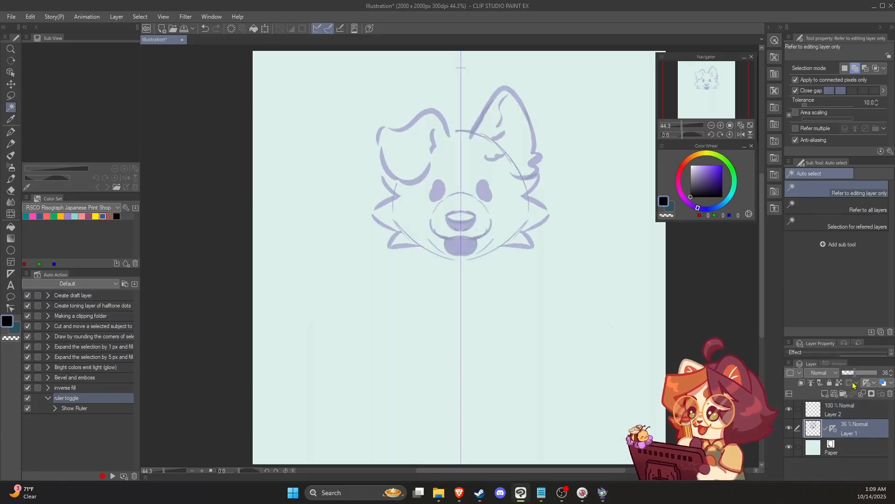
Try placing a new symmetrical ruler through the centre of the dog's face on Layer 2 and undo it.
{"action": "left_click", "coordinate": [842, 412]}
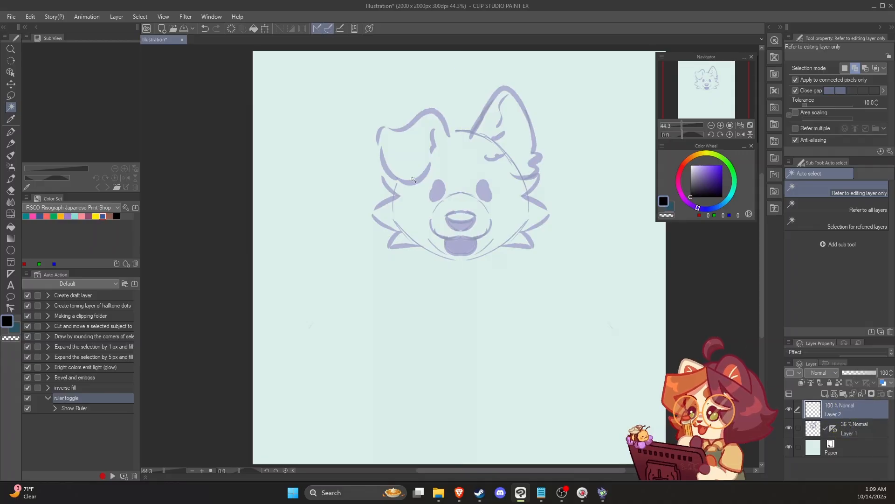
{"action": "key", "text": "u"}
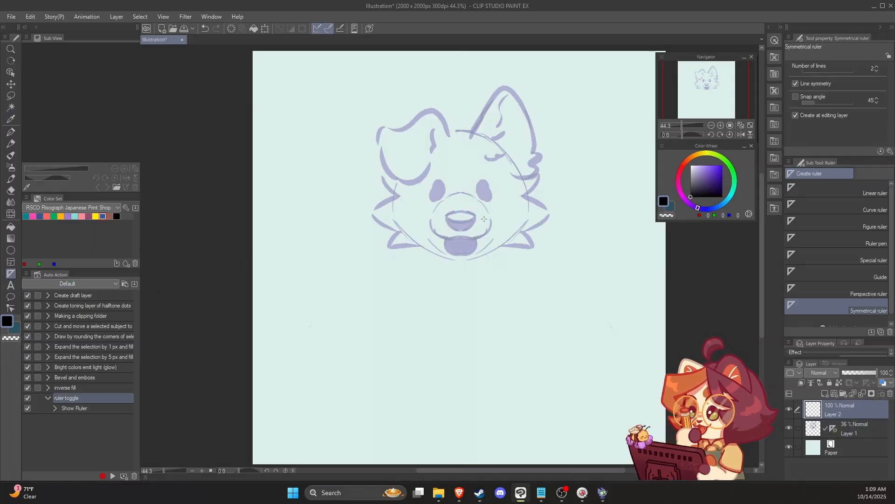
{"action": "scroll", "coordinate": [485, 219], "scroll_direction": "up", "scroll_amount": 8}
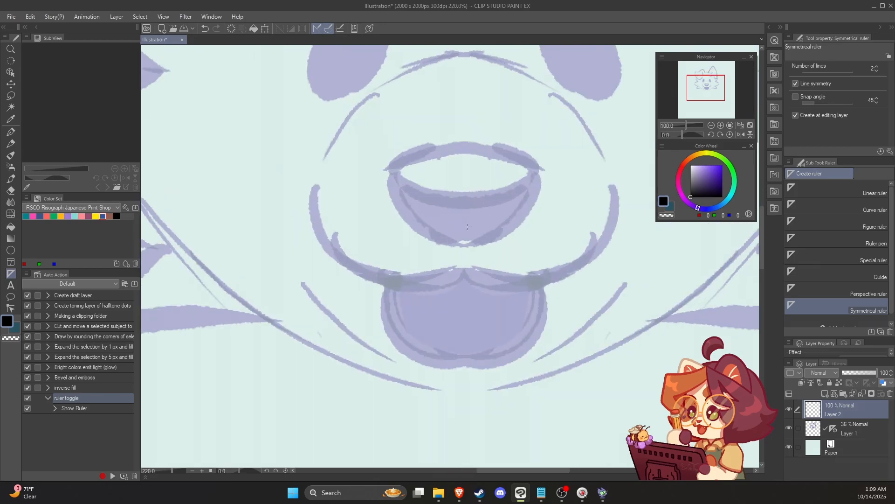
{"action": "scroll", "coordinate": [466, 233], "scroll_direction": "up", "scroll_amount": 2}
{"action": "left_click_drag", "start_coordinate": [466, 237], "coordinate": [479, 355]}
{"action": "scroll", "coordinate": [501, 245], "scroll_direction": "down", "scroll_amount": 5}
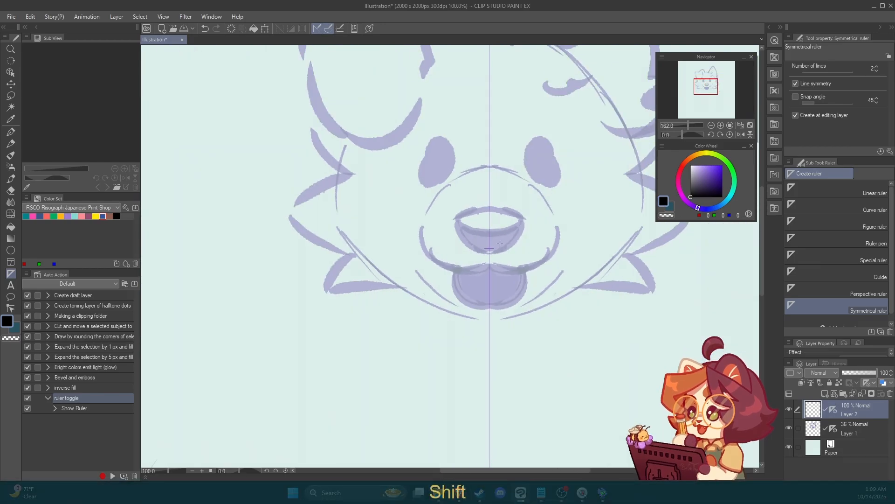
{"action": "scroll", "coordinate": [500, 244], "scroll_direction": "down", "scroll_amount": 4}
{"action": "scroll", "coordinate": [470, 156], "scroll_direction": "up", "scroll_amount": 3}
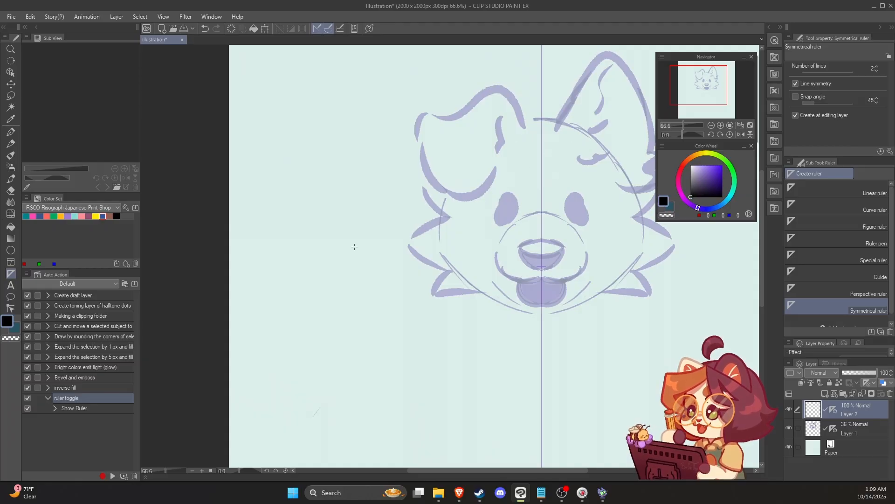
{"action": "mouse_move", "coordinate": [552, 236]}
{"action": "left_mouse_down"}
{"action": "mouse_move", "coordinate": [375, 264]}
{"action": "mouse_move", "coordinate": [443, 247]}
{"action": "left_mouse_up"}
{"action": "key", "text": "ctrl+z"}
{"action": "scroll", "coordinate": [565, 334], "scroll_direction": "down", "scroll_amount": 2}
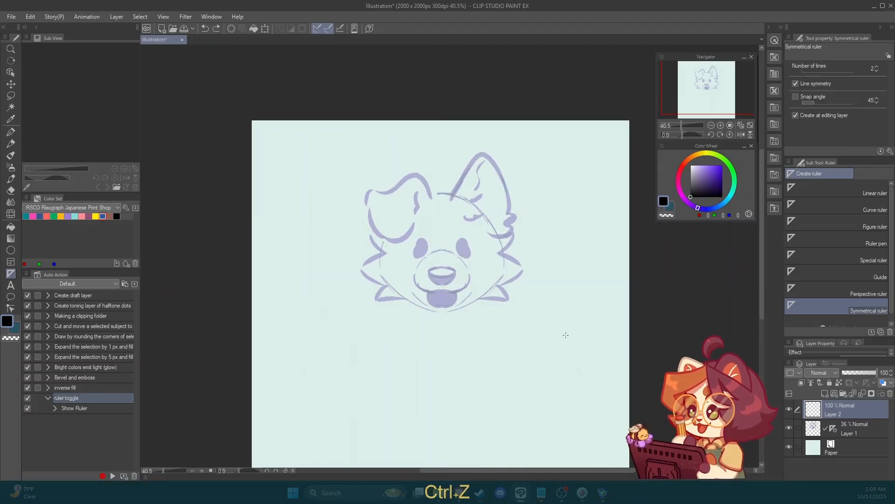
Move the symmetrical ruler from Layer 1 to Layer 2 and make Layer 2 the active layer.
{"action": "left_click_drag", "start_coordinate": [566, 334], "coordinate": [586, 298]}
{"action": "left_click", "coordinate": [839, 429]}
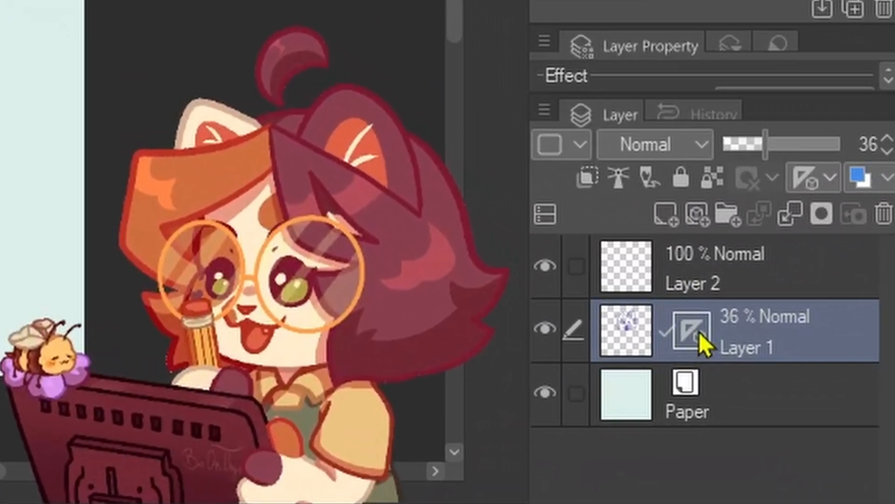
{"action": "left_click_drag", "start_coordinate": [695, 332], "coordinate": [735, 270]}
{"action": "left_click", "coordinate": [734, 269]}
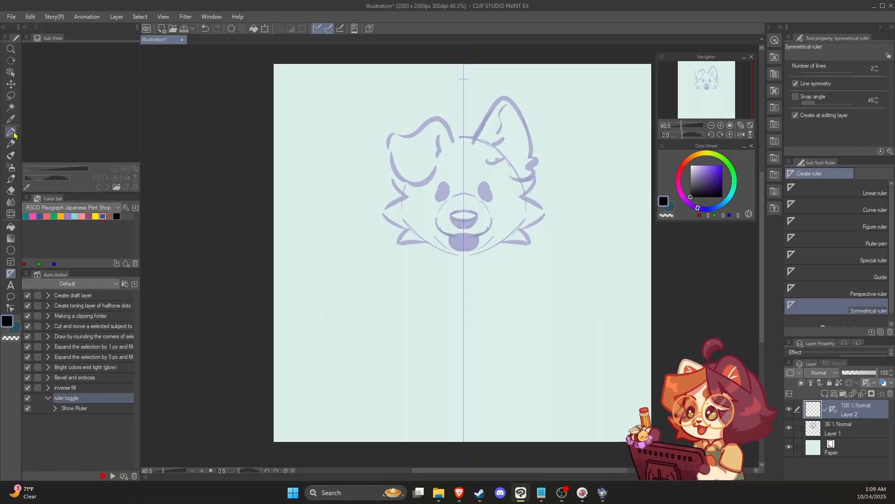
Ink the dog's face in black over the faded sketch on Layer 2 with the sketching gpen at size 40.
{"action": "left_click", "coordinate": [13, 134]}
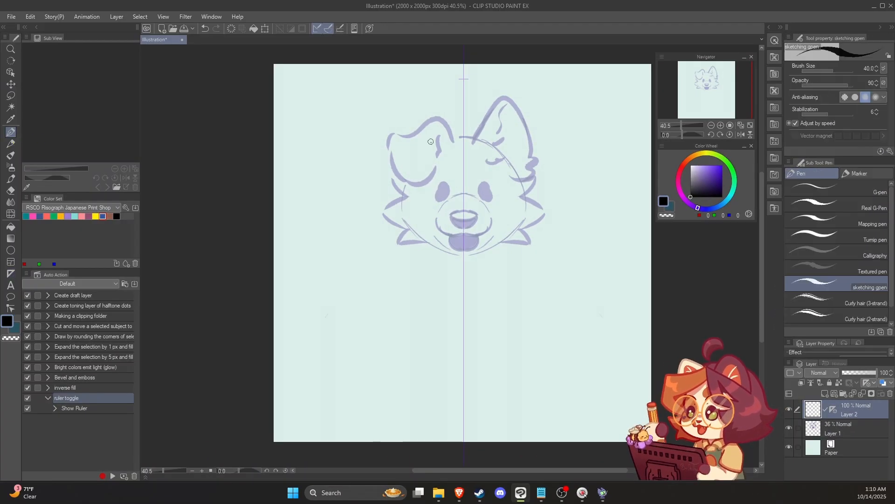
{"action": "scroll", "coordinate": [496, 223], "scroll_direction": "up", "scroll_amount": 1}
{"action": "scroll", "coordinate": [496, 223], "scroll_direction": "up", "scroll_amount": 1}
{"action": "key", "text": "space"}
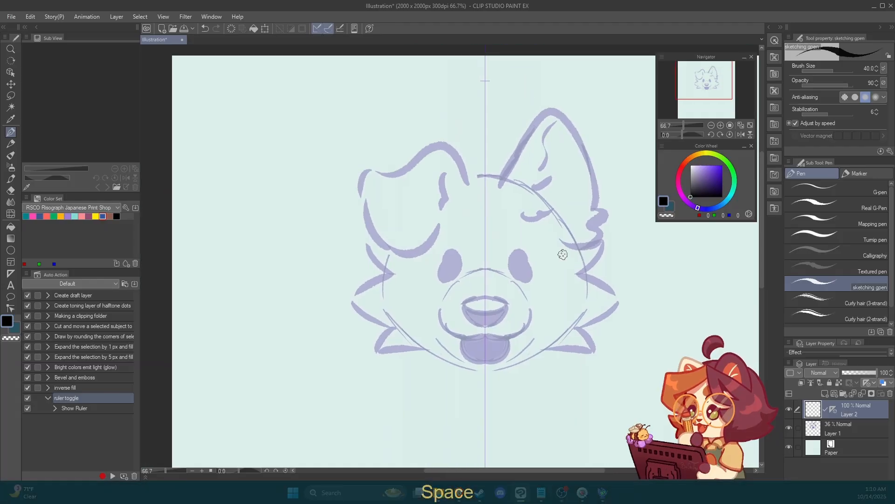
{"action": "mouse_move", "coordinate": [570, 244]}
{"action": "left_mouse_down"}
{"action": "mouse_move", "coordinate": [611, 293]}
{"action": "mouse_move", "coordinate": [605, 318]}
{"action": "mouse_move", "coordinate": [577, 333]}
{"action": "mouse_move", "coordinate": [591, 351]}
{"action": "mouse_move", "coordinate": [495, 350]}
{"action": "left_mouse_up"}
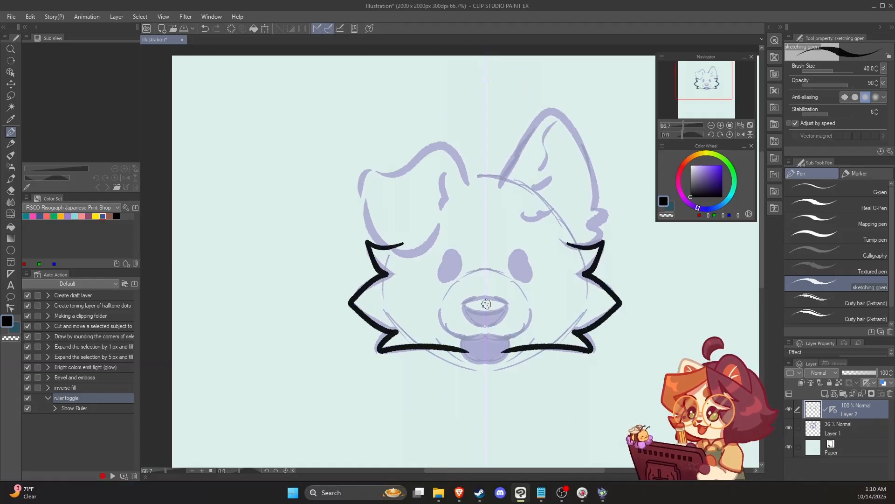
{"action": "mouse_move", "coordinate": [486, 295]}
{"action": "left_mouse_down"}
{"action": "mouse_move", "coordinate": [508, 307]}
{"action": "mouse_move", "coordinate": [487, 326]}
{"action": "left_mouse_up"}
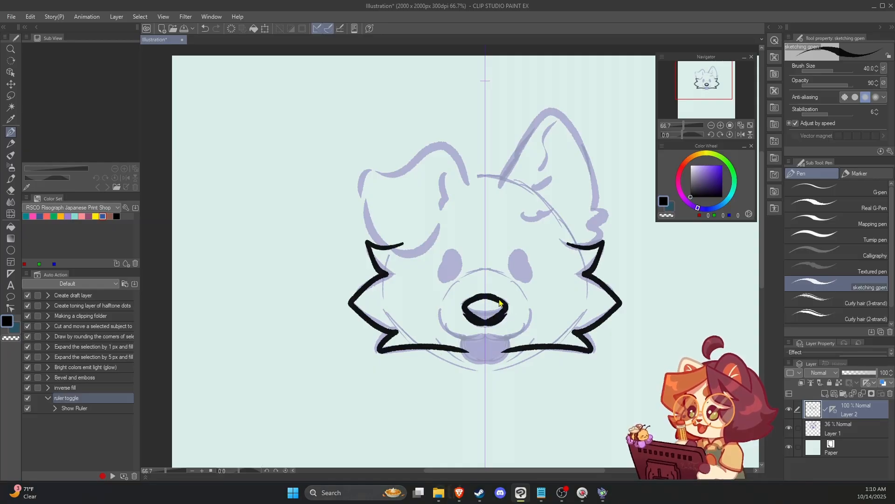
{"action": "key", "text": "ctrl+z"}
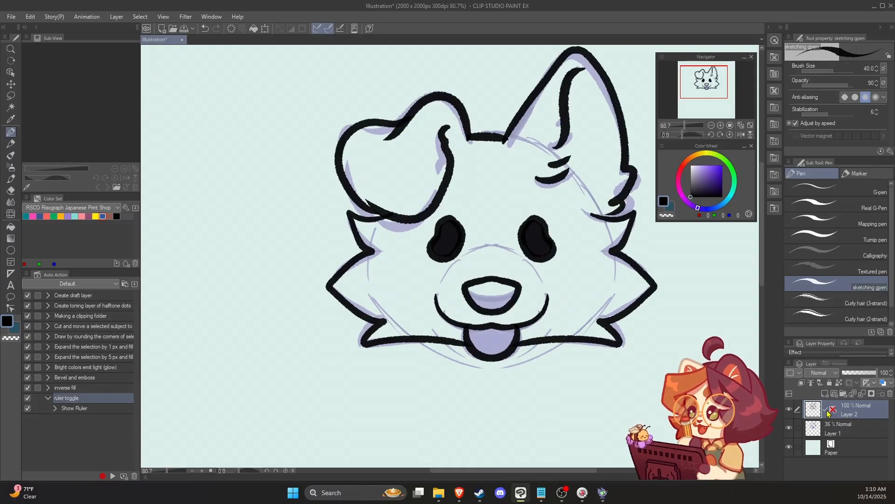
Show Layer 2's symmetrical ruler again and delete it from the layer.
{"action": "left_click", "coordinate": [833, 411]}
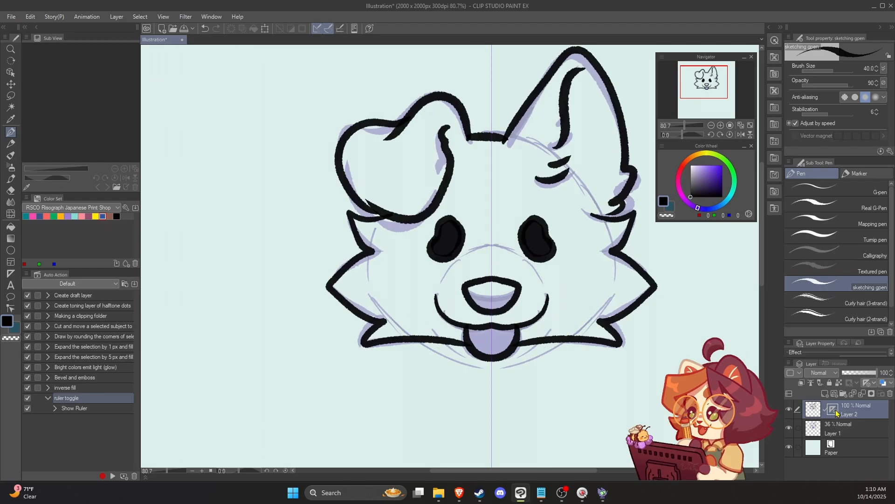
{"action": "right_click", "coordinate": [836, 411]}
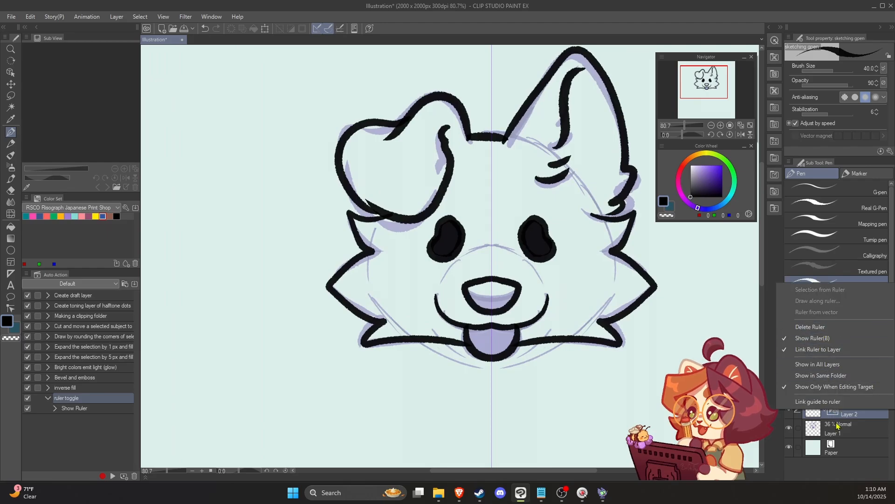
{"action": "left_click", "coordinate": [834, 425]}
{"action": "right_click", "coordinate": [835, 414]}
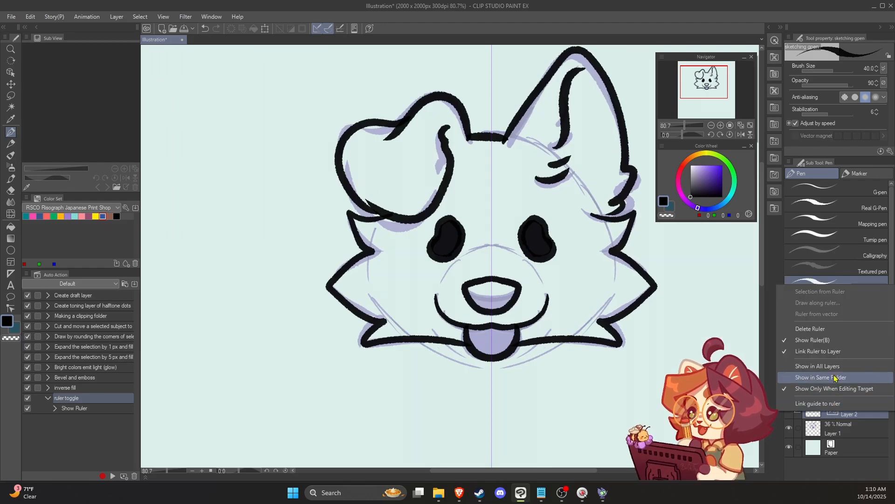
{"action": "left_click", "coordinate": [826, 330]}
{"action": "scroll", "coordinate": [558, 358], "scroll_direction": "down", "scroll_amount": 1}
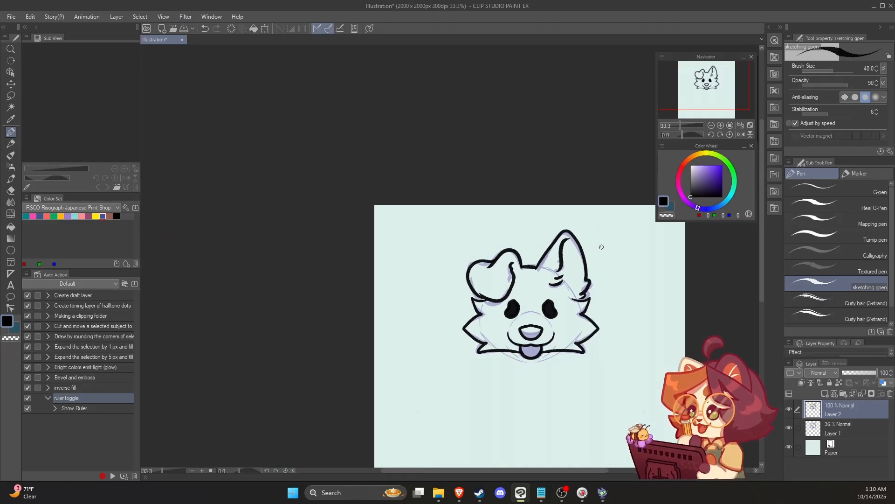
{"action": "scroll", "coordinate": [546, 314], "scroll_direction": "down", "scroll_amount": 1}
{"action": "scroll", "coordinate": [548, 312], "scroll_direction": "up", "scroll_amount": 2}
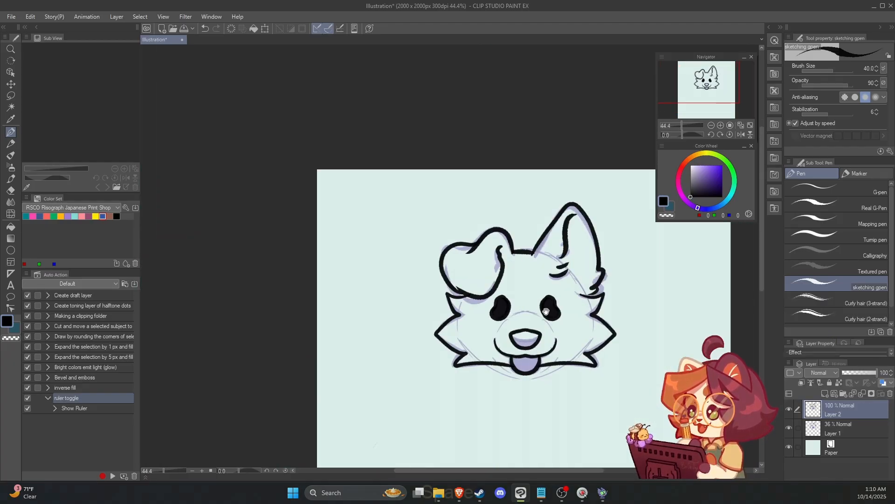
{"action": "left_click_drag", "start_coordinate": [569, 341], "coordinate": [549, 286]}
{"action": "scroll", "coordinate": [549, 286], "scroll_direction": "down", "scroll_amount": 1}
{"action": "scroll", "coordinate": [550, 286], "scroll_direction": "up", "scroll_amount": 1}
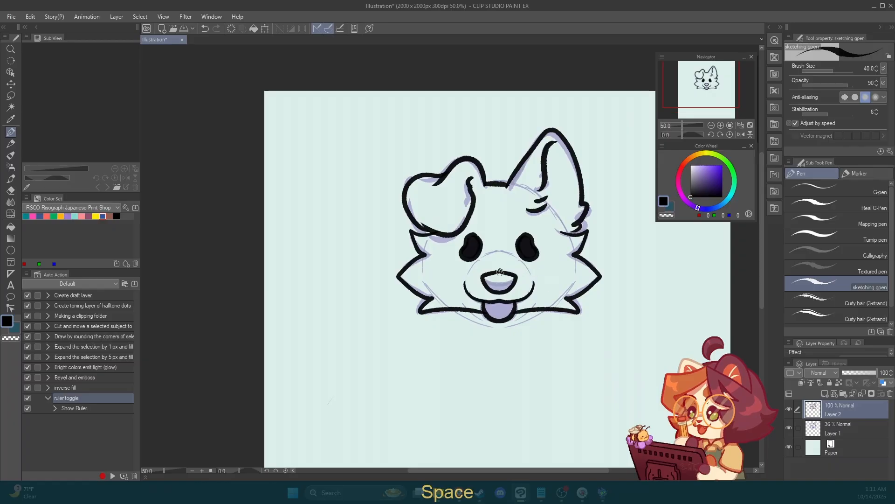